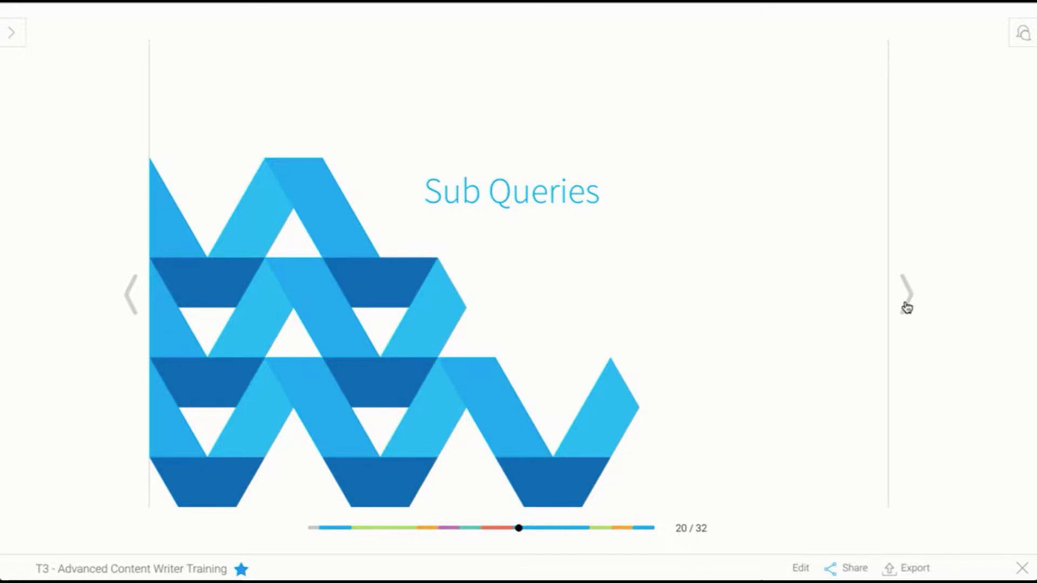
Advance the training story to slide 21, the Sub Queries Overview
{"action": "left_click", "coordinate": [907, 307]}
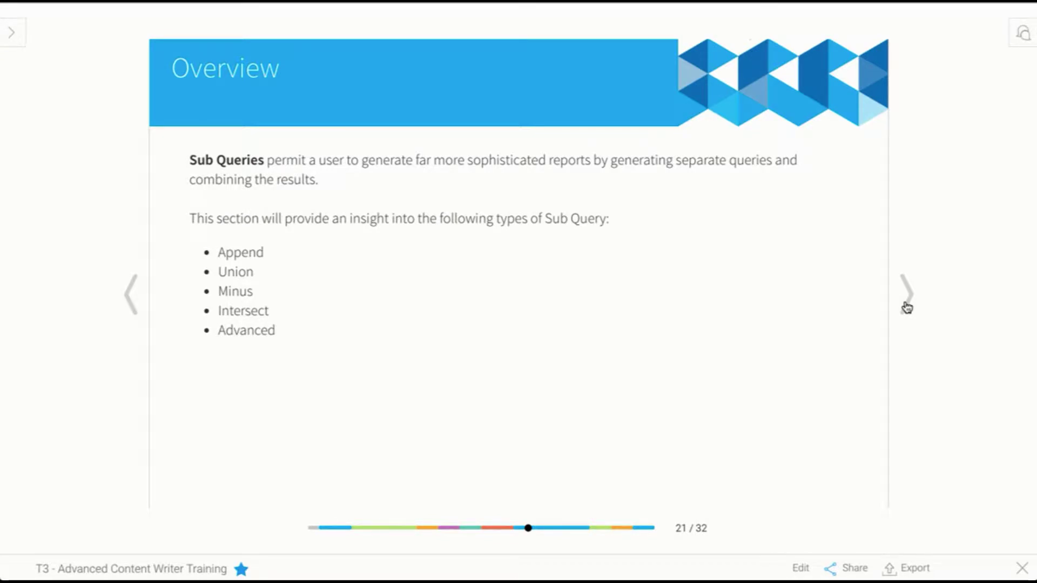
Move on to the slide explaining the Append sub query
{"action": "left_click", "coordinate": [907, 307]}
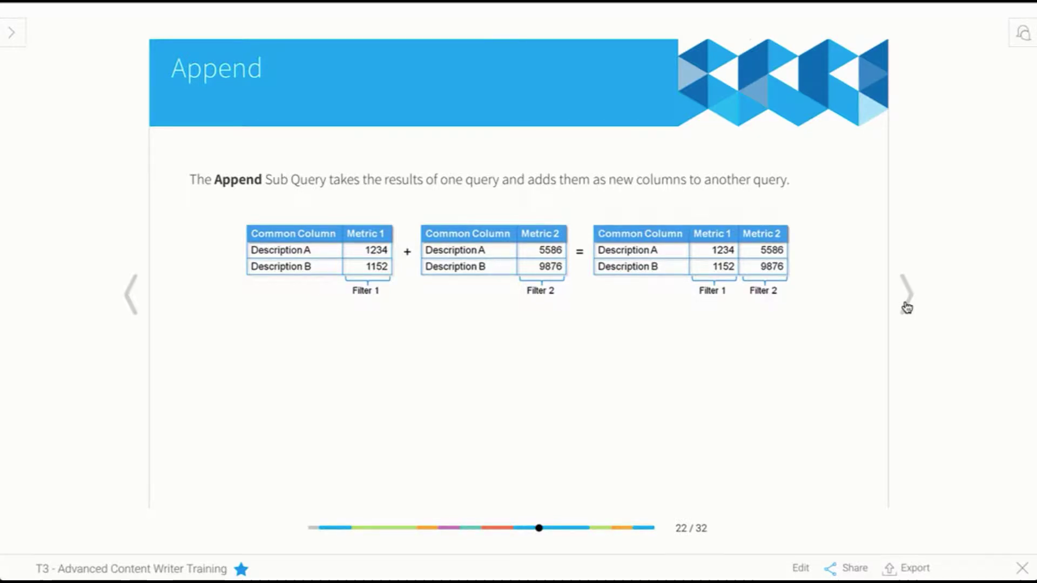
Step past the Union and Minus slides to slide 25, Intersect
{"action": "left_click", "coordinate": [907, 308]}
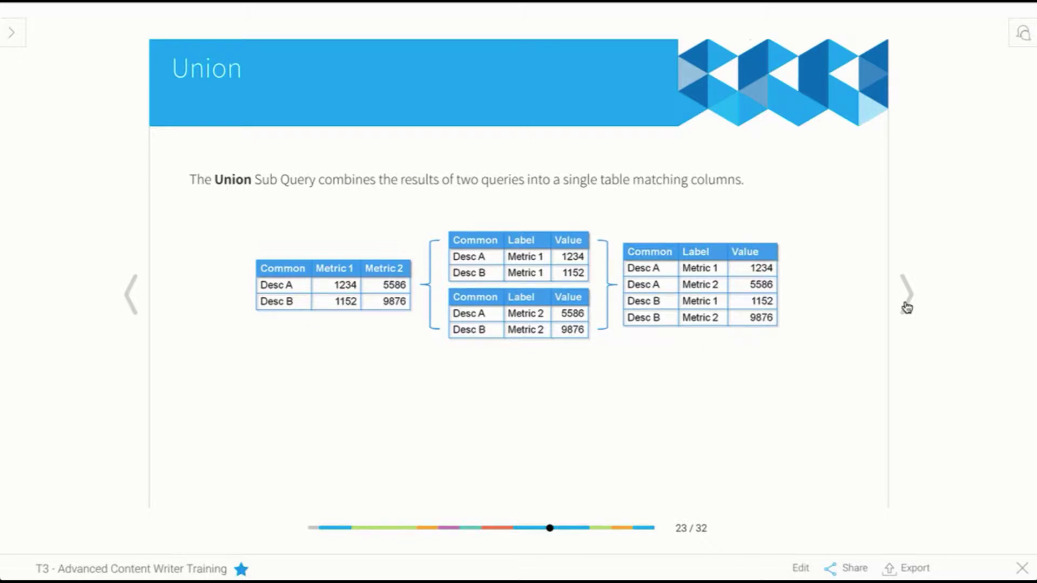
{"action": "left_click", "coordinate": [906, 307]}
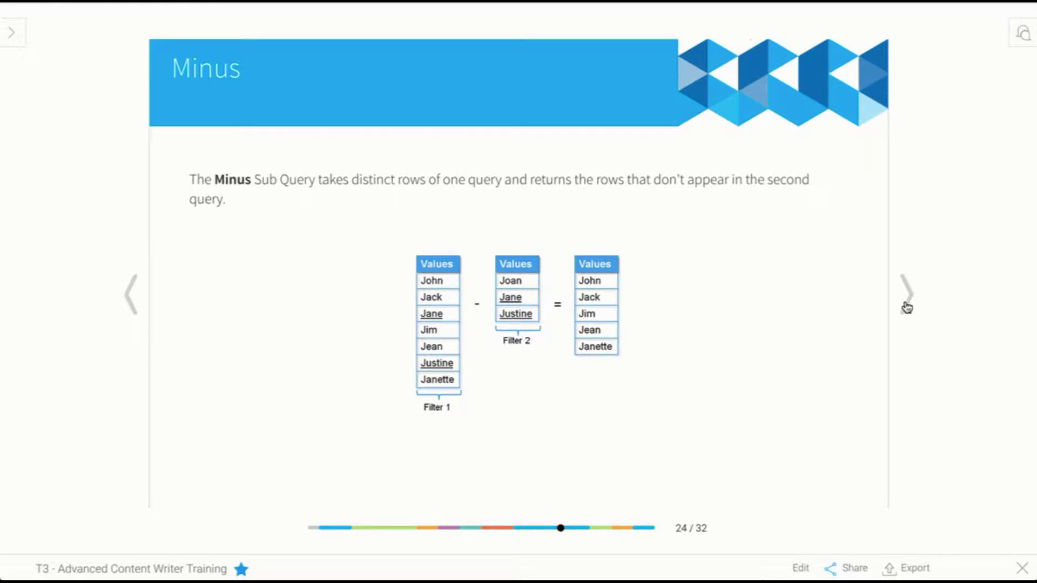
{"action": "left_click", "coordinate": [907, 307]}
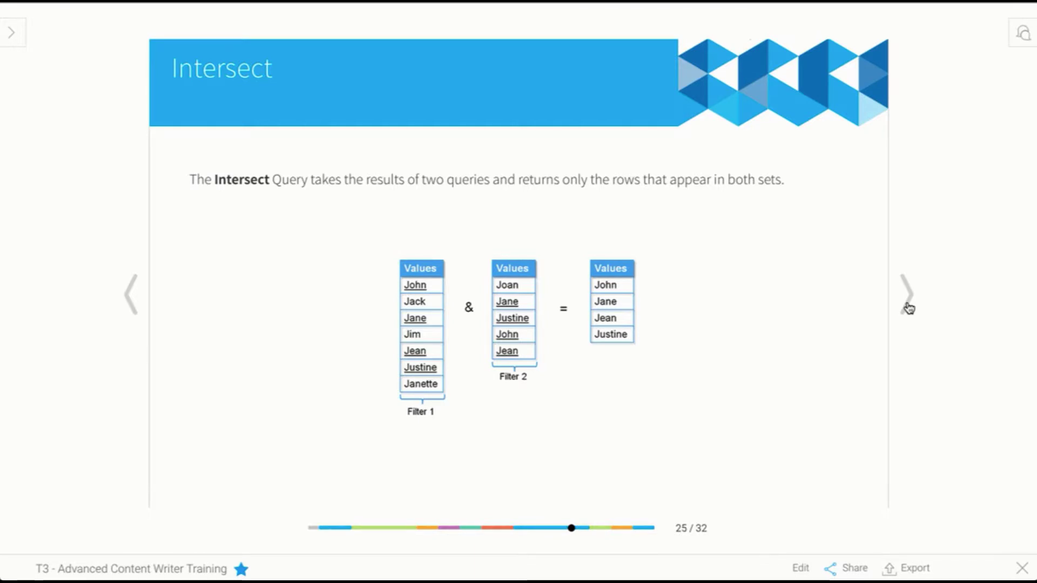
Go to slide 26 on Advanced sub queries, then close the training story
{"action": "left_click", "coordinate": [907, 294]}
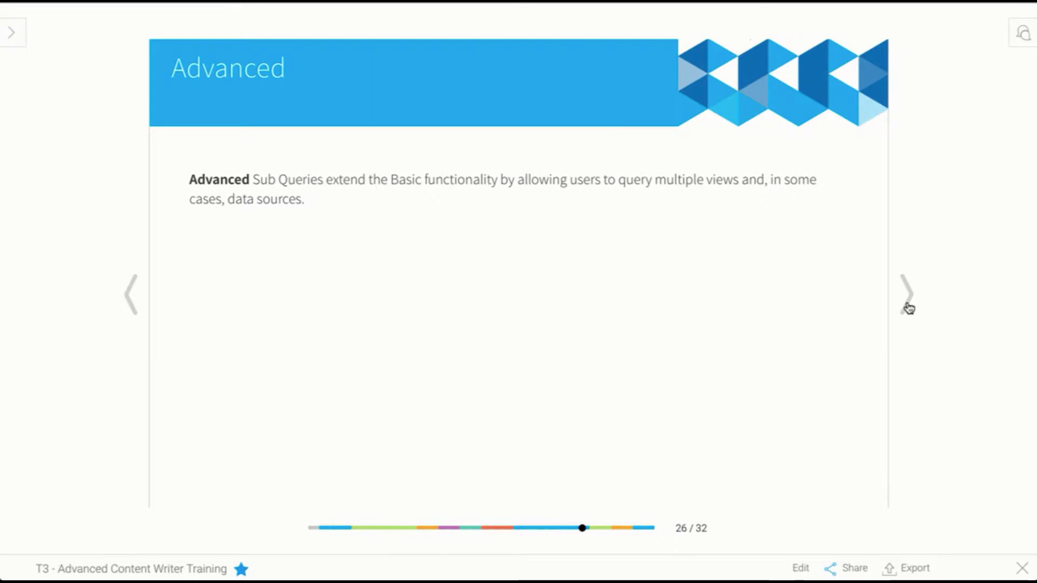
{"action": "left_click", "coordinate": [1021, 568]}
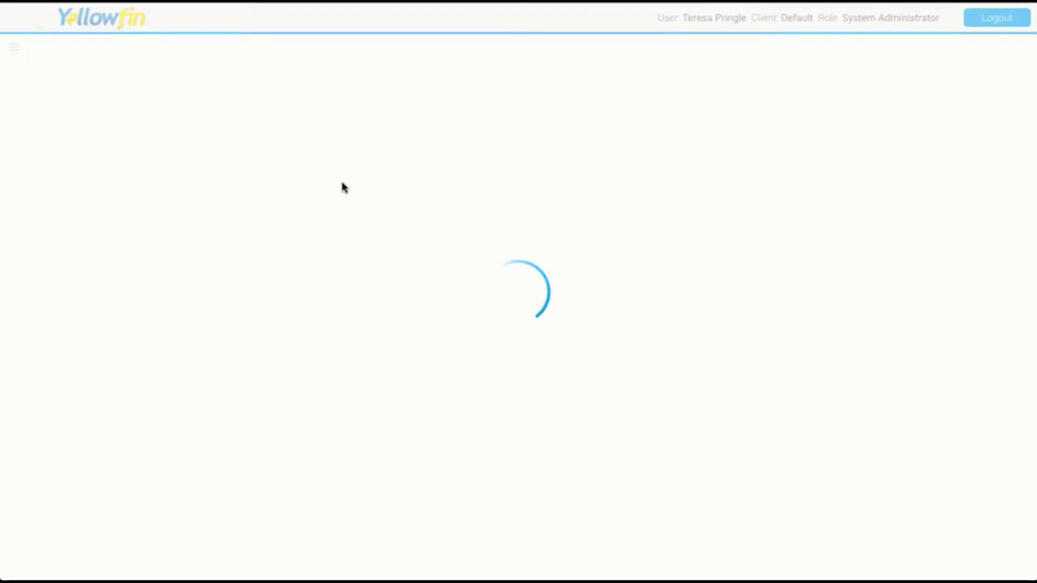
Create a new report based on the Ski Team view
{"action": "left_click", "coordinate": [14, 48]}
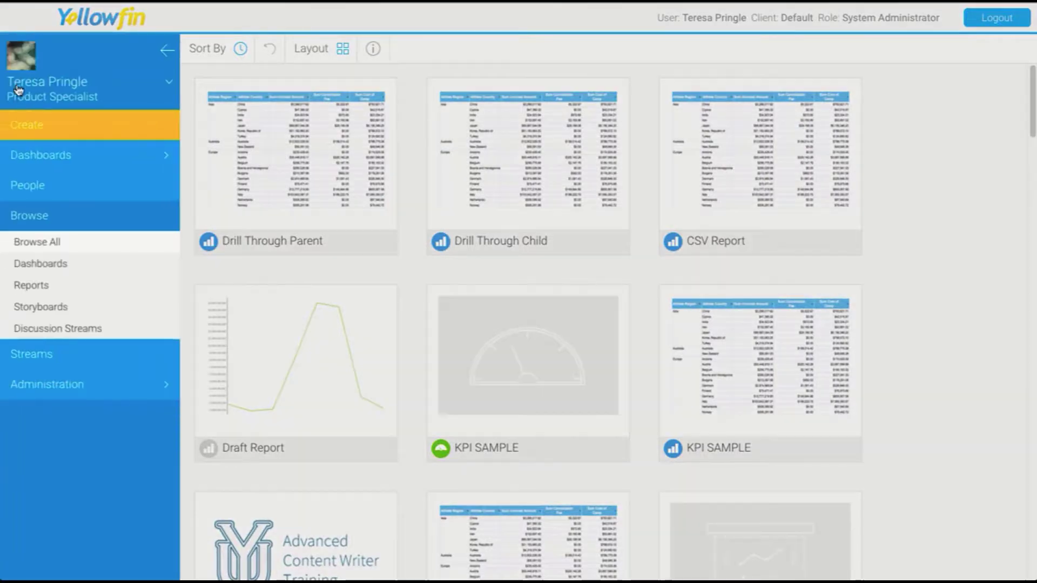
{"action": "left_click", "coordinate": [22, 130]}
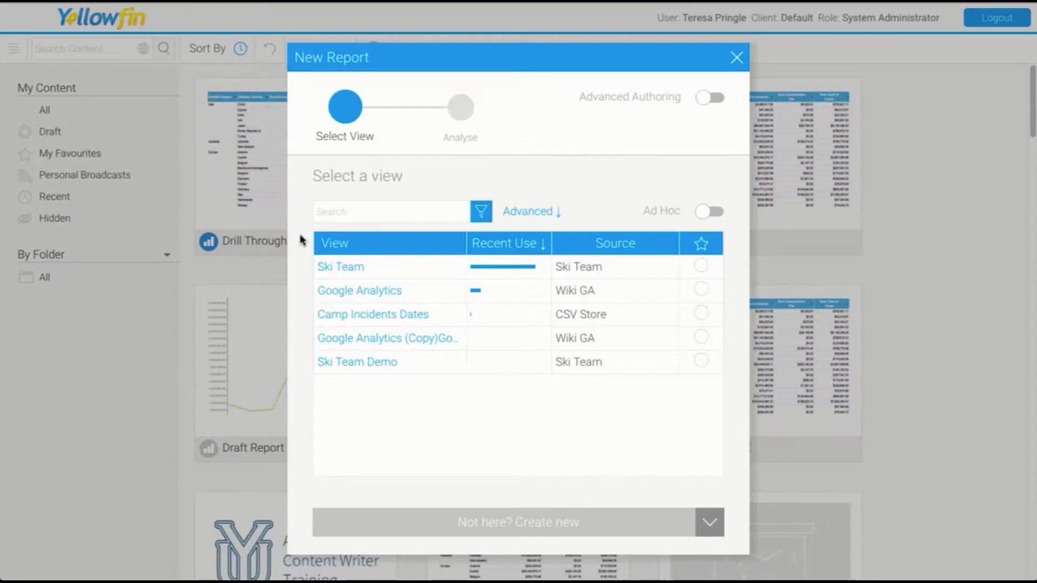
{"action": "mouse_move", "coordinate": [322, 269]}
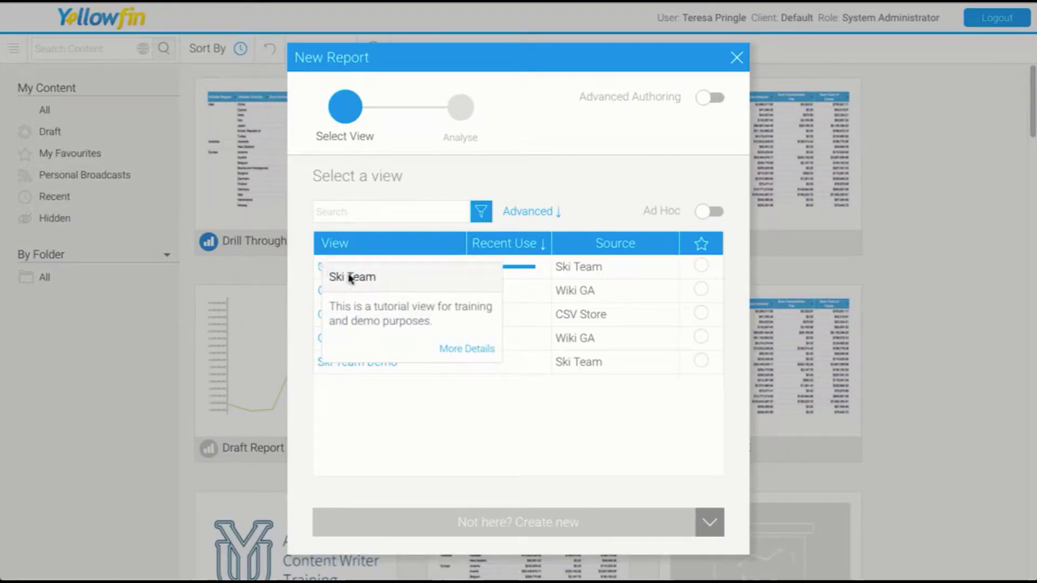
{"action": "left_click", "coordinate": [465, 291]}
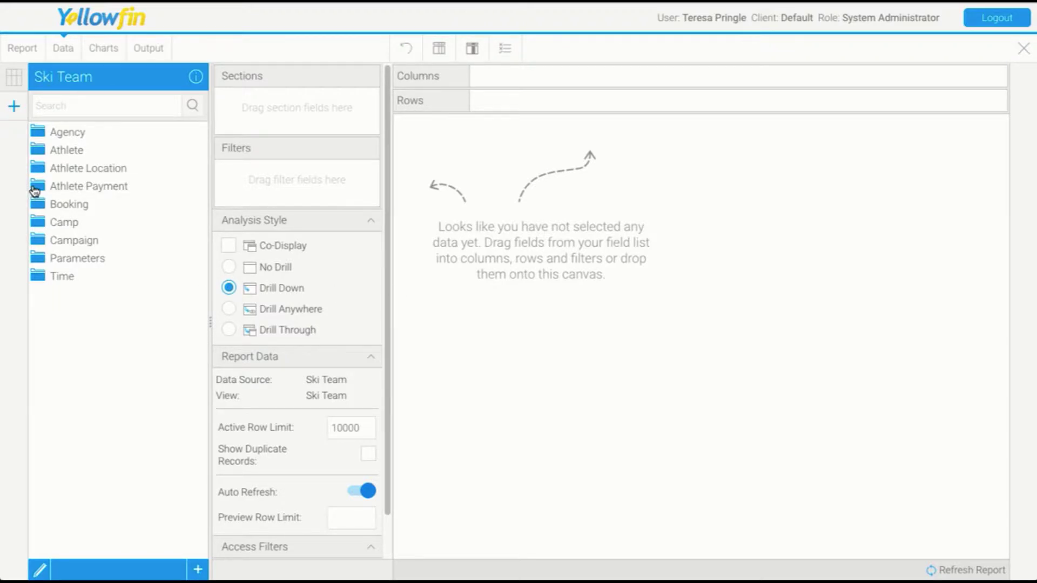
Add Athlete Region as a report column and set the analysis style to No Drill
{"action": "left_click", "coordinate": [35, 168]}
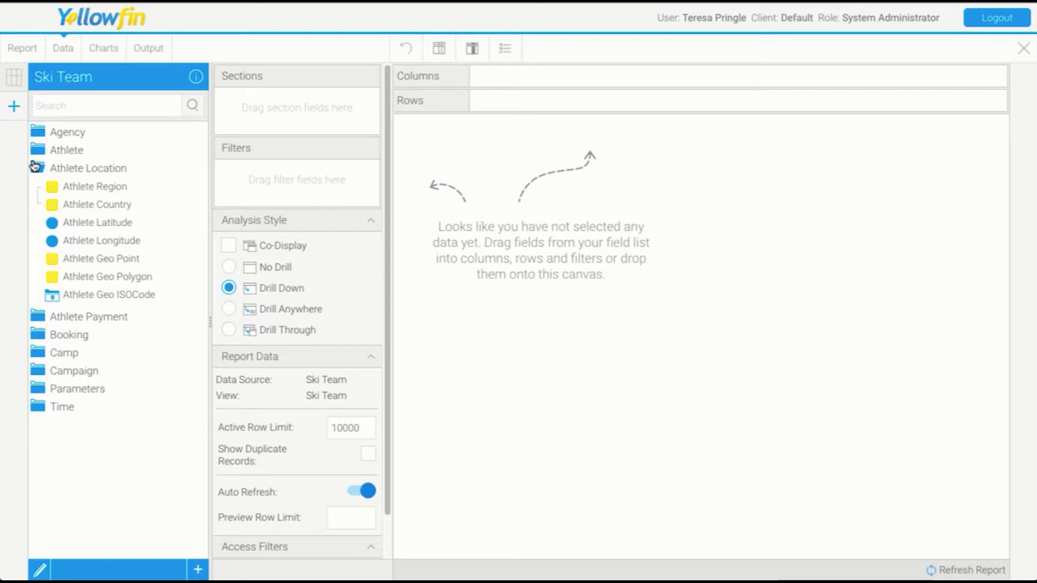
{"action": "left_click_drag", "start_coordinate": [92, 187], "coordinate": [476, 336]}
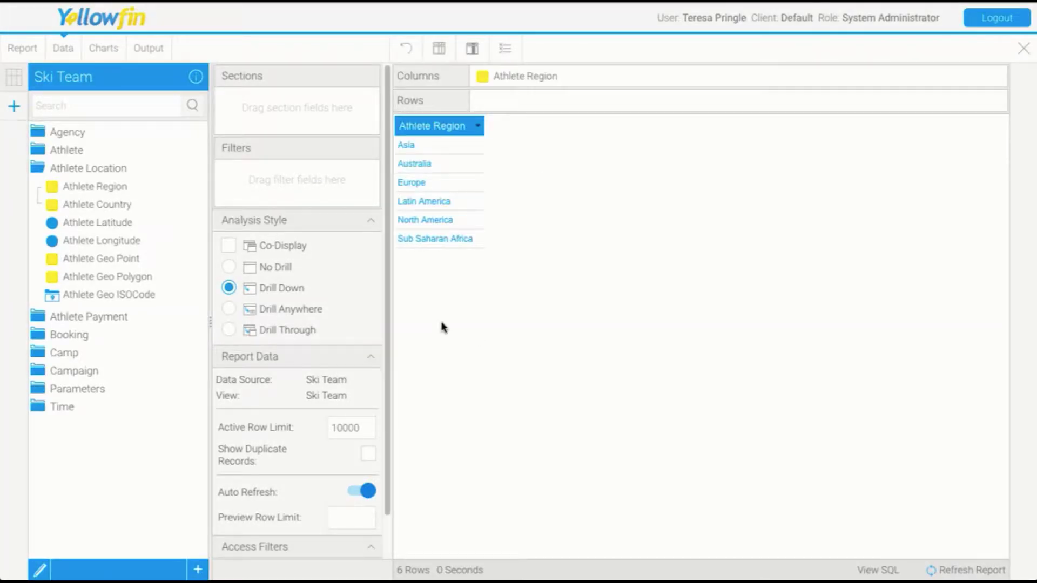
{"action": "left_click", "coordinate": [227, 267]}
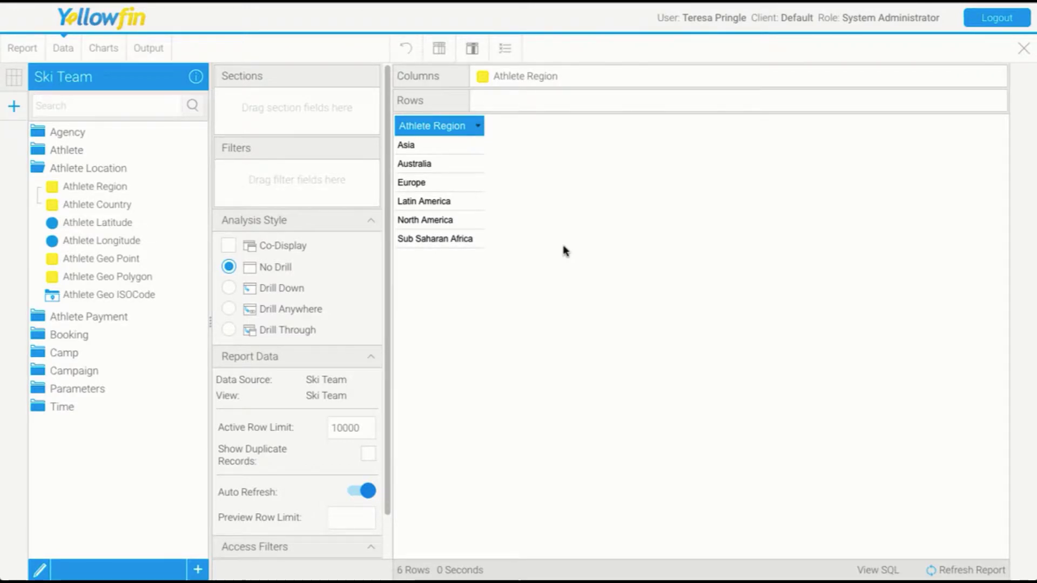
Add an Append sub query joined to the master query on Athlete Region
{"action": "left_click", "coordinate": [20, 117]}
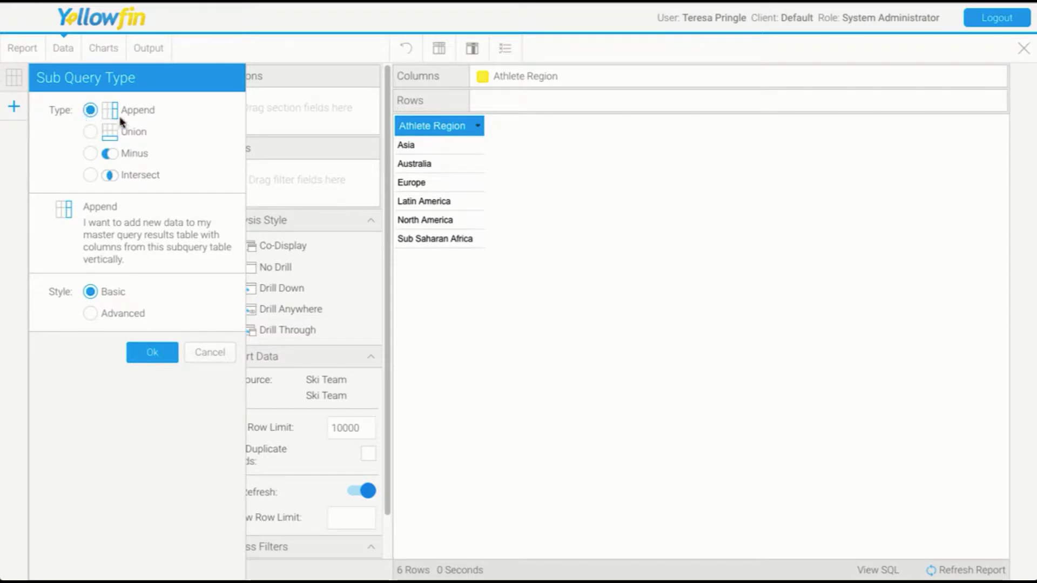
{"action": "left_click", "coordinate": [144, 354]}
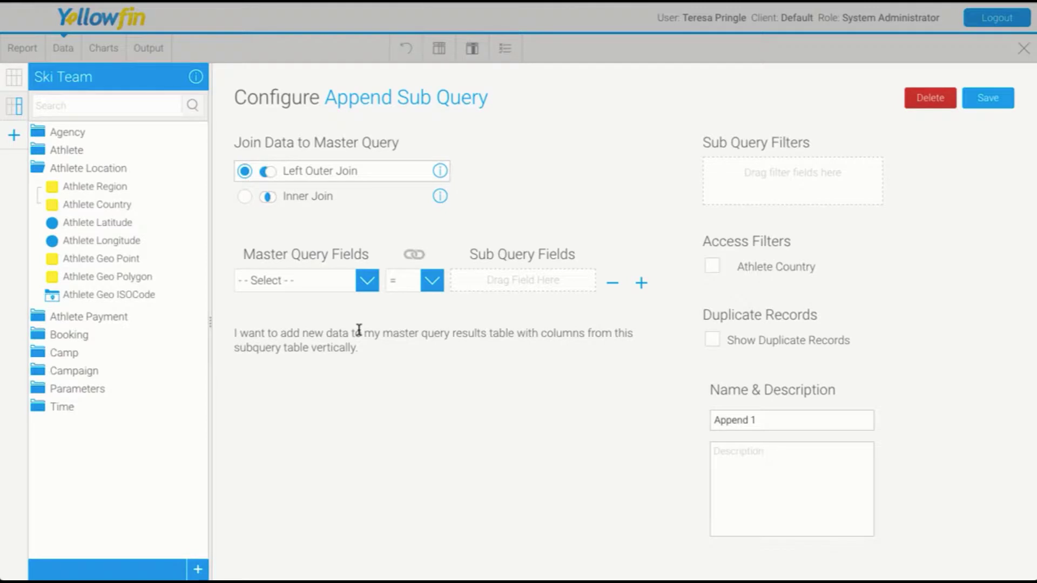
{"action": "left_click", "coordinate": [353, 280]}
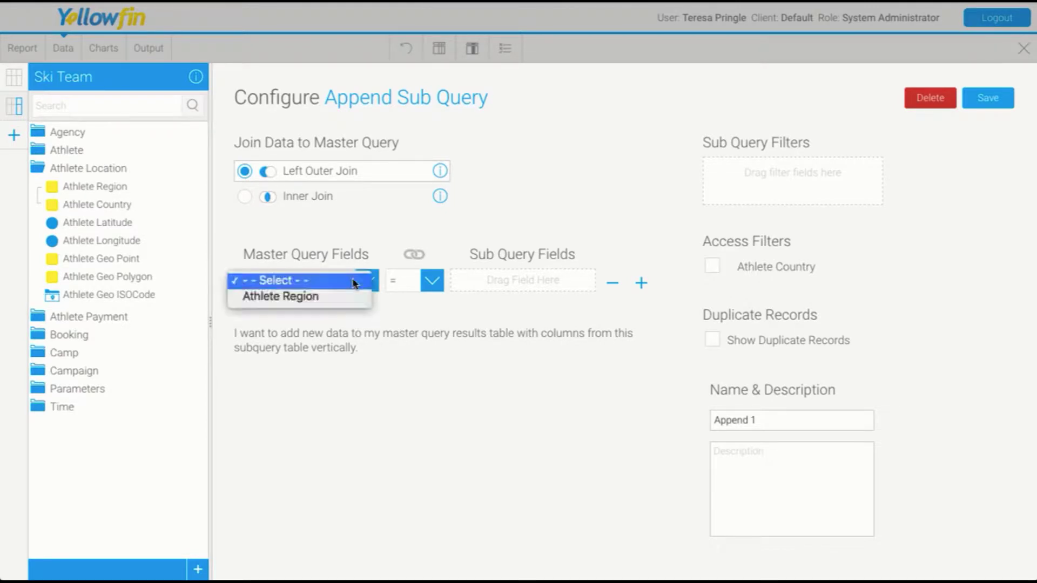
{"action": "left_click", "coordinate": [284, 298]}
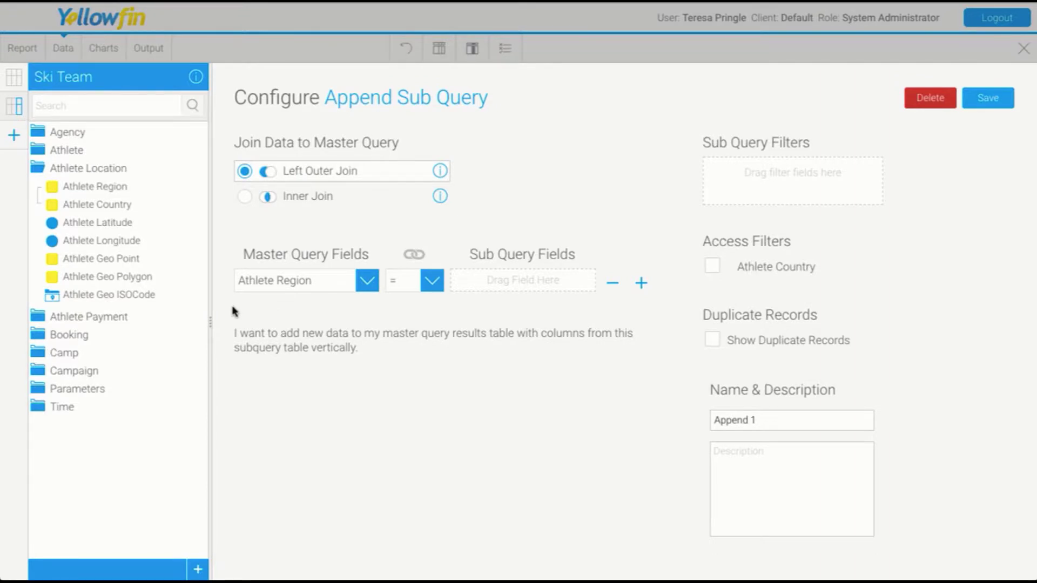
{"action": "left_click_drag", "start_coordinate": [82, 188], "coordinate": [502, 280]}
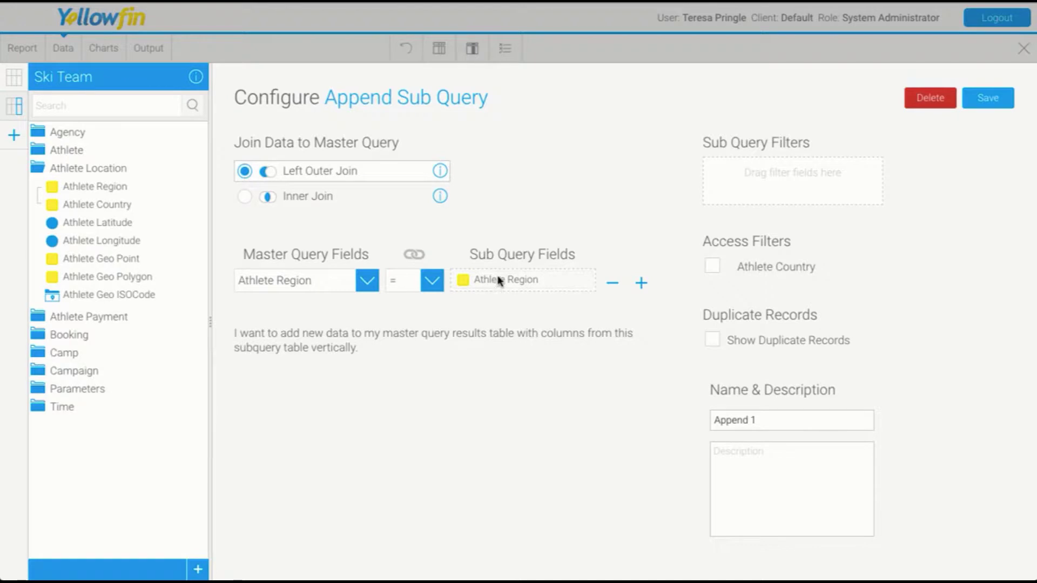
Filter the sub query by Year, name it 'Current Year', and save it
{"action": "left_click", "coordinate": [57, 413]}
{"action": "left_click_drag", "start_coordinate": [64, 426], "coordinate": [733, 203]}
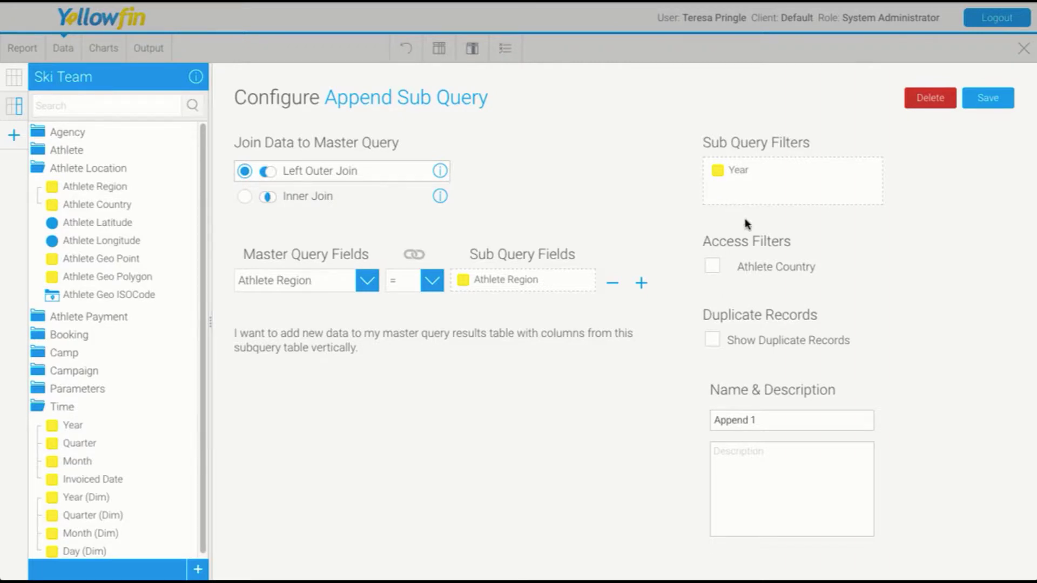
{"action": "triple_click", "coordinate": [746, 420]}
{"action": "type", "text": "Current Year"}
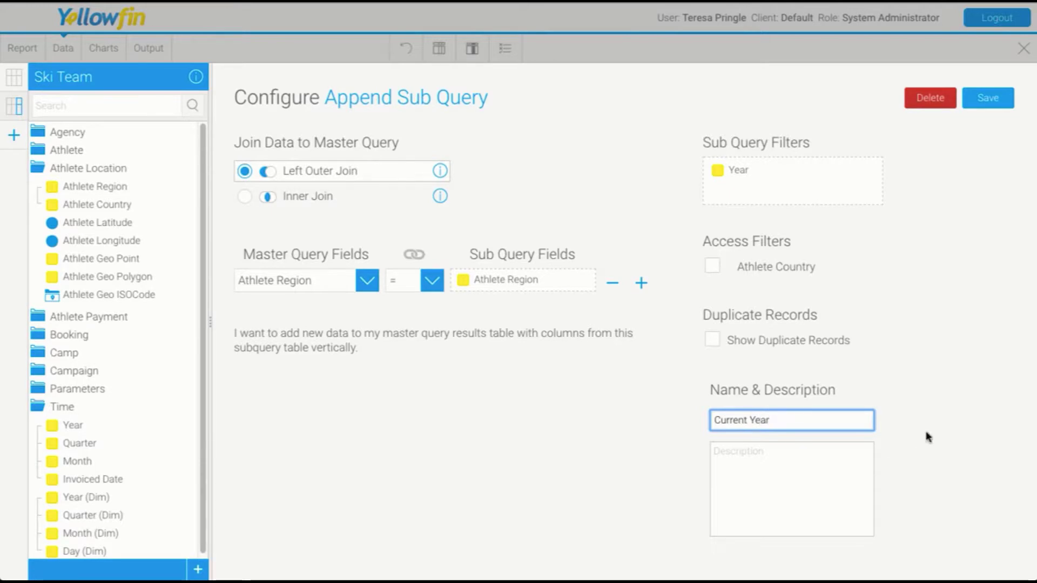
{"action": "left_click", "coordinate": [988, 98]}
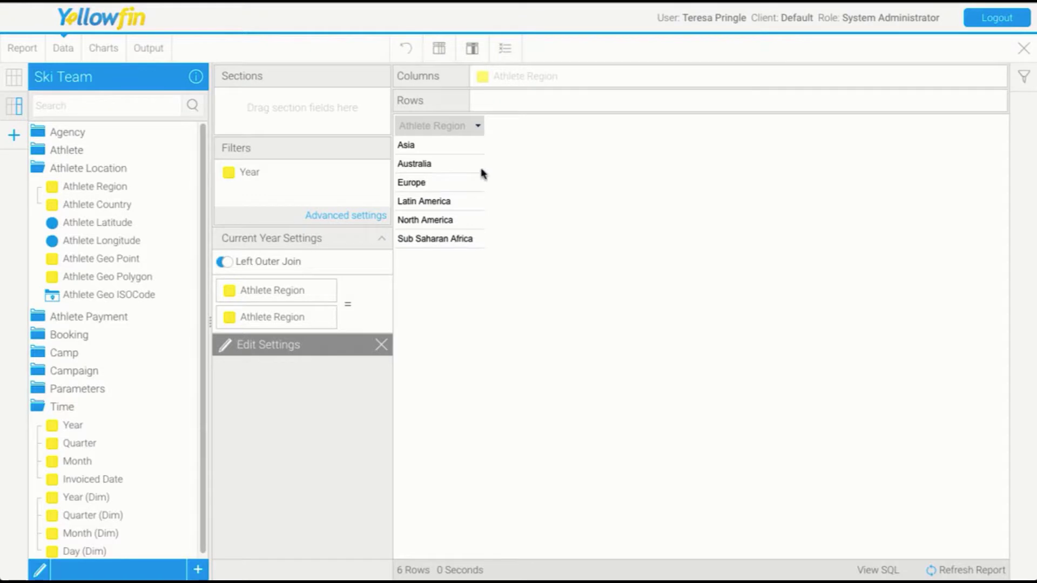
Add summed Invoiced Amount to the Current Year sub query and return to the master query
{"action": "left_click", "coordinate": [121, 317]}
{"action": "left_click_drag", "start_coordinate": [106, 334], "coordinate": [594, 189]}
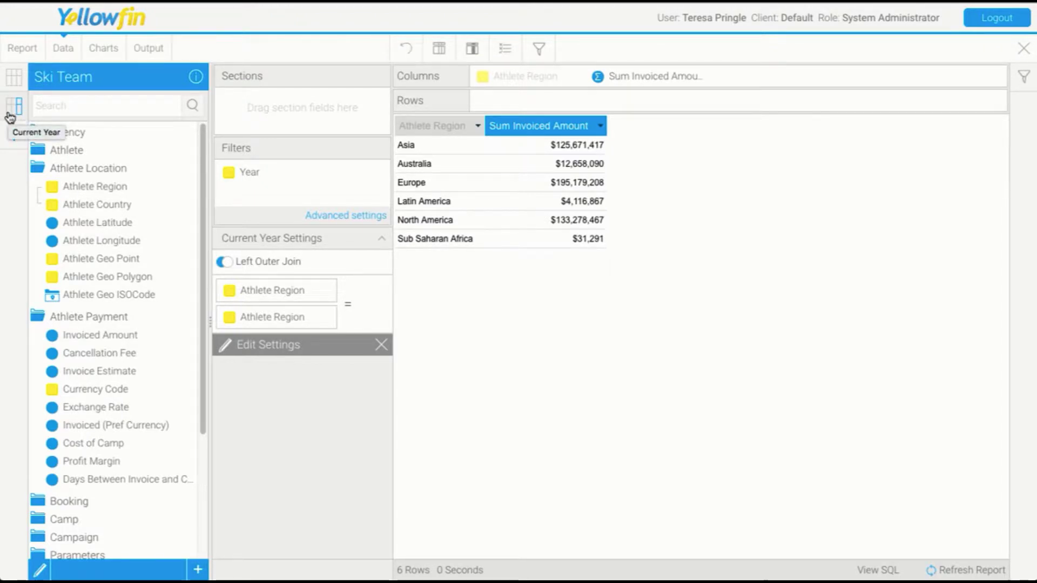
{"action": "left_click", "coordinate": [16, 84]}
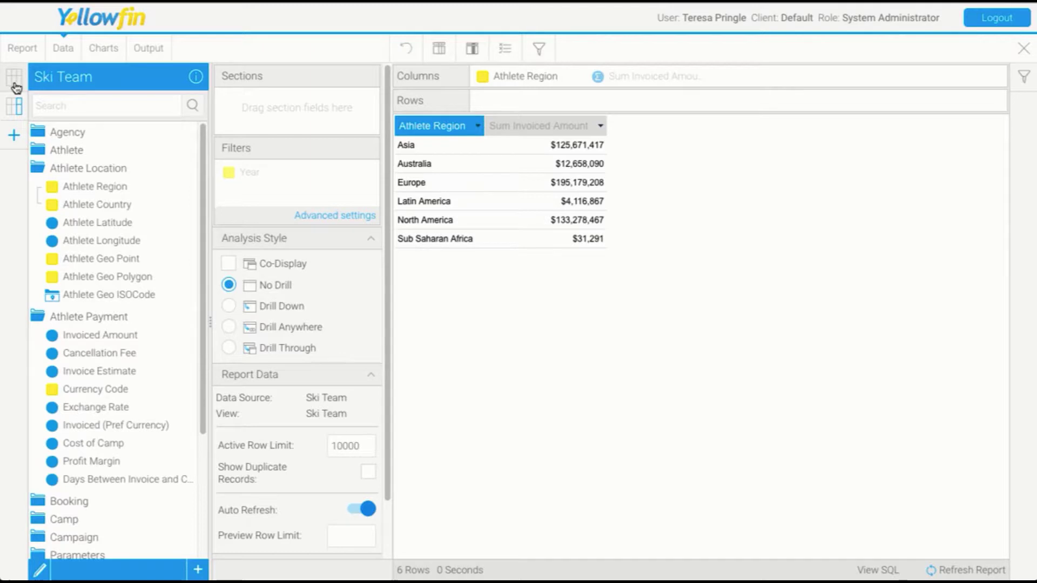
{"action": "left_click", "coordinate": [16, 79]}
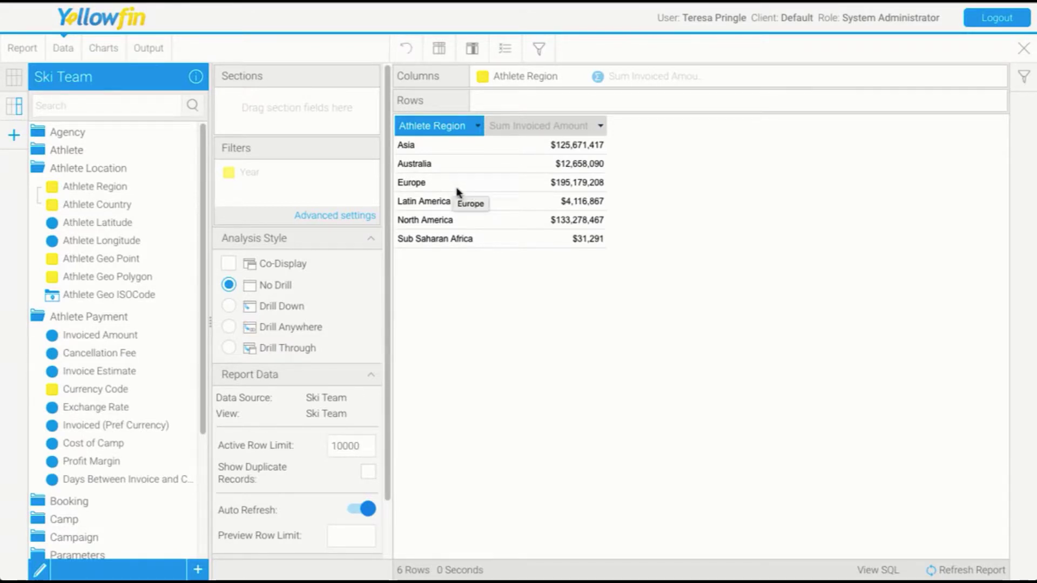
Append a second sub query joined to the master on Athlete Region
{"action": "left_click", "coordinate": [352, 215]}
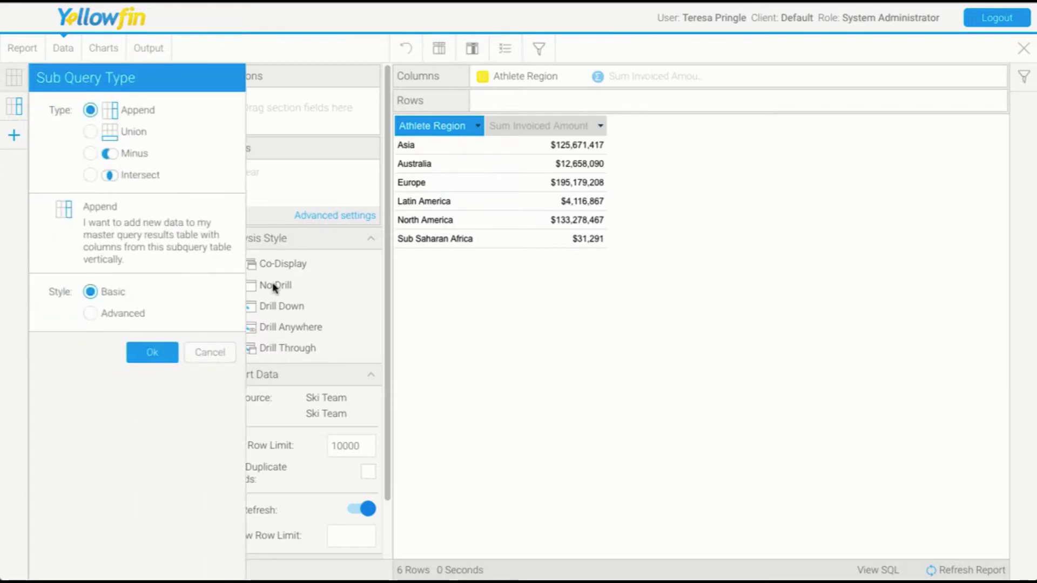
{"action": "left_click", "coordinate": [153, 352]}
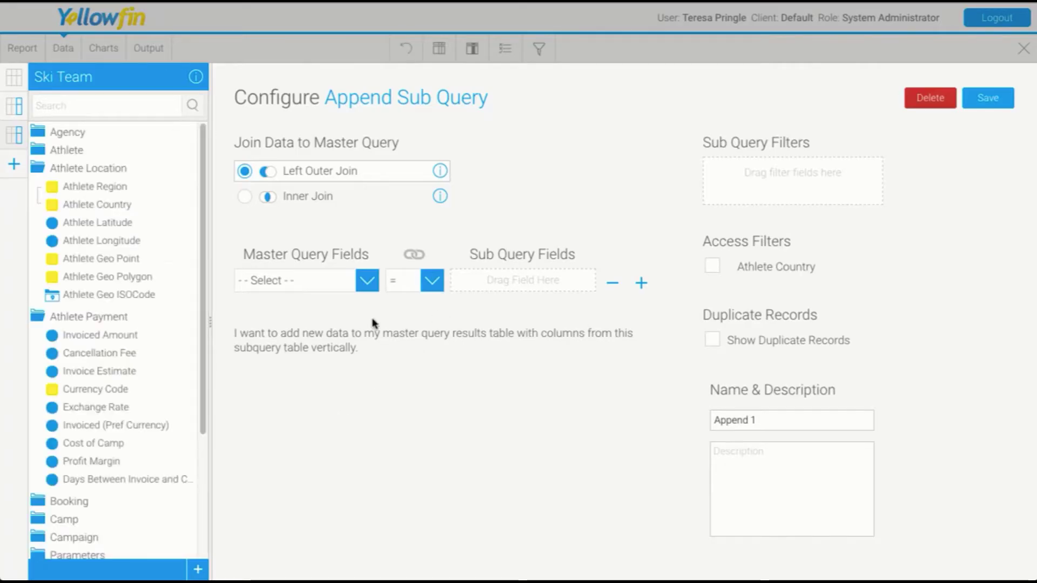
{"action": "left_click", "coordinate": [345, 282]}
{"action": "left_click_drag", "start_coordinate": [98, 186], "coordinate": [537, 287]}
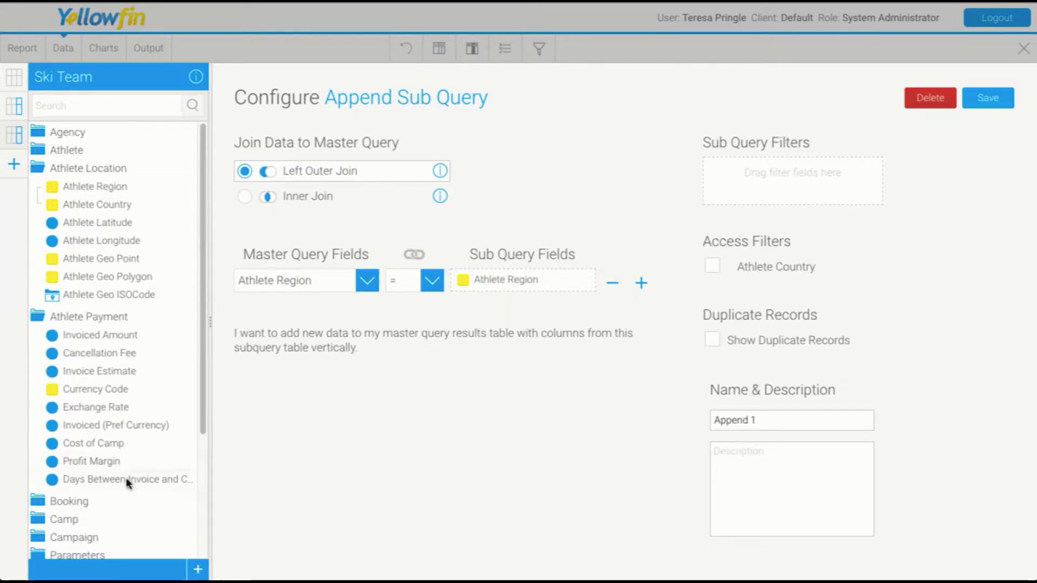
Filter it by Year, name it 'Previous Year', and save
{"action": "scroll", "coordinate": [128, 481], "scroll_direction": "down", "scroll_amount": 3}
{"action": "left_click_drag", "start_coordinate": [70, 421], "coordinate": [777, 194]}
{"action": "double_click", "coordinate": [738, 421]}
{"action": "type", "text": "Pre"}
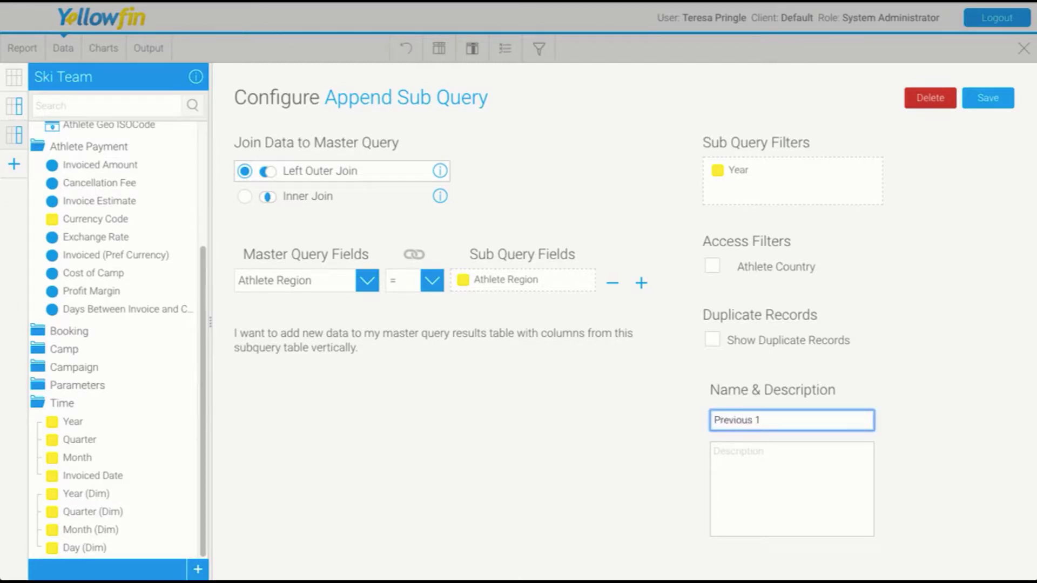
{"action": "type", "text": "vious"}
{"action": "left_click", "coordinate": [996, 98]}
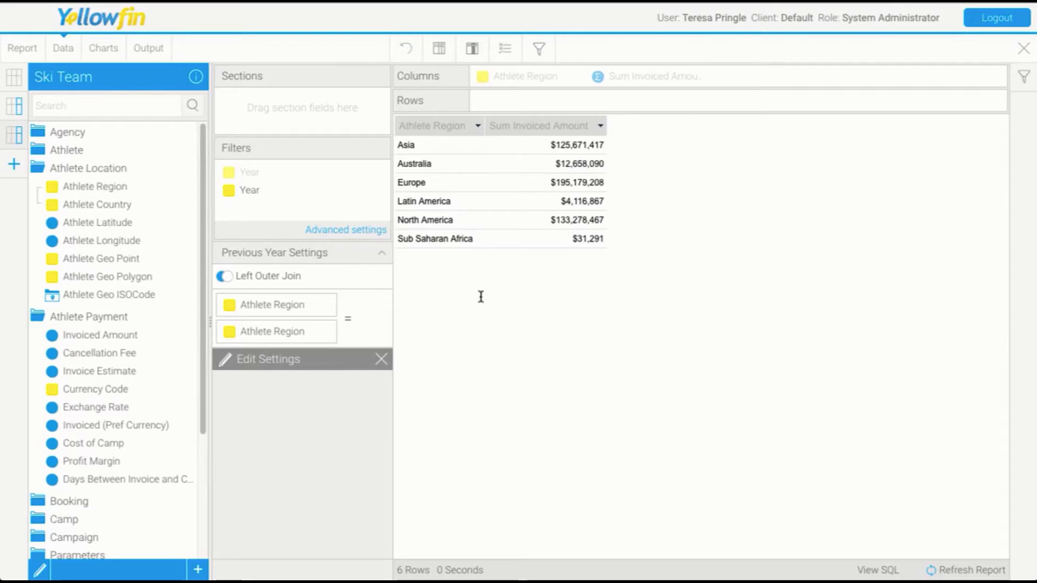
Add Invoiced Amount to the Previous Year sub query and retitle the first amount column 'Current Year Sales'
{"action": "left_click_drag", "start_coordinate": [63, 335], "coordinate": [685, 181]}
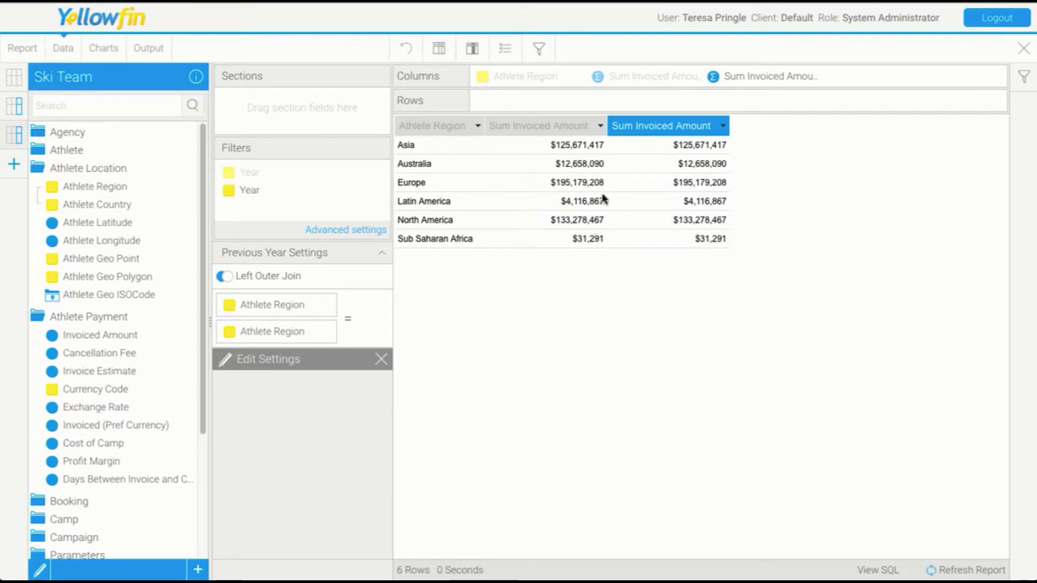
{"action": "left_click", "coordinate": [600, 126]}
{"action": "mouse_move", "coordinate": [620, 218]}
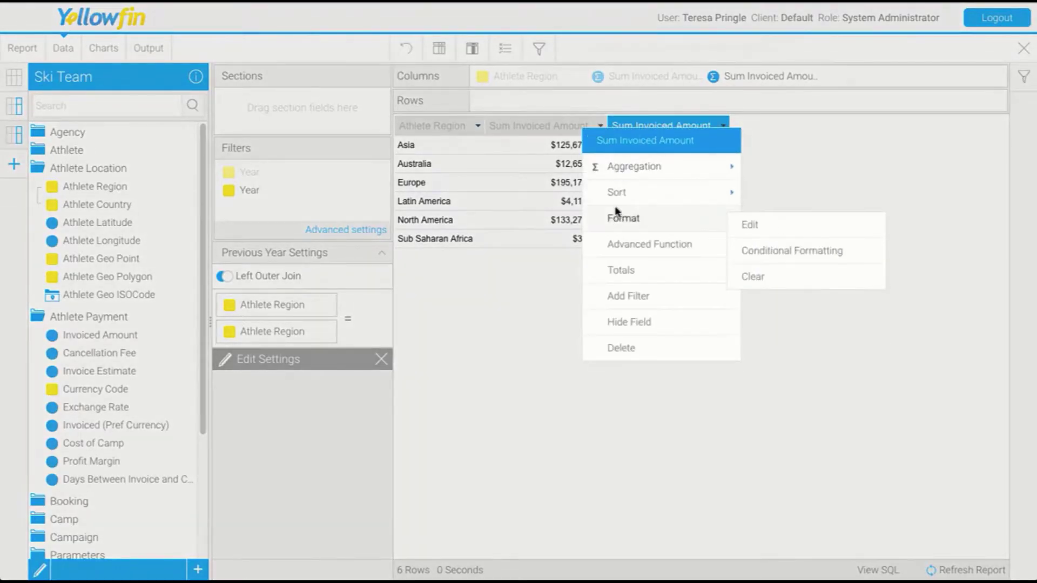
{"action": "left_click", "coordinate": [750, 225]}
{"action": "triple_click", "coordinate": [760, 151]}
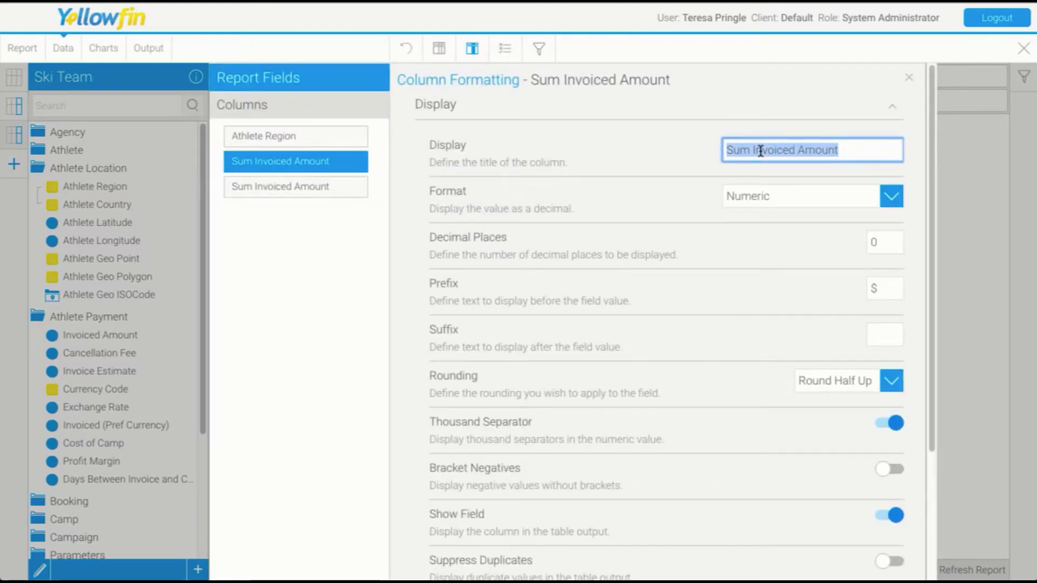
{"action": "type", "text": "Current Year Sales"}
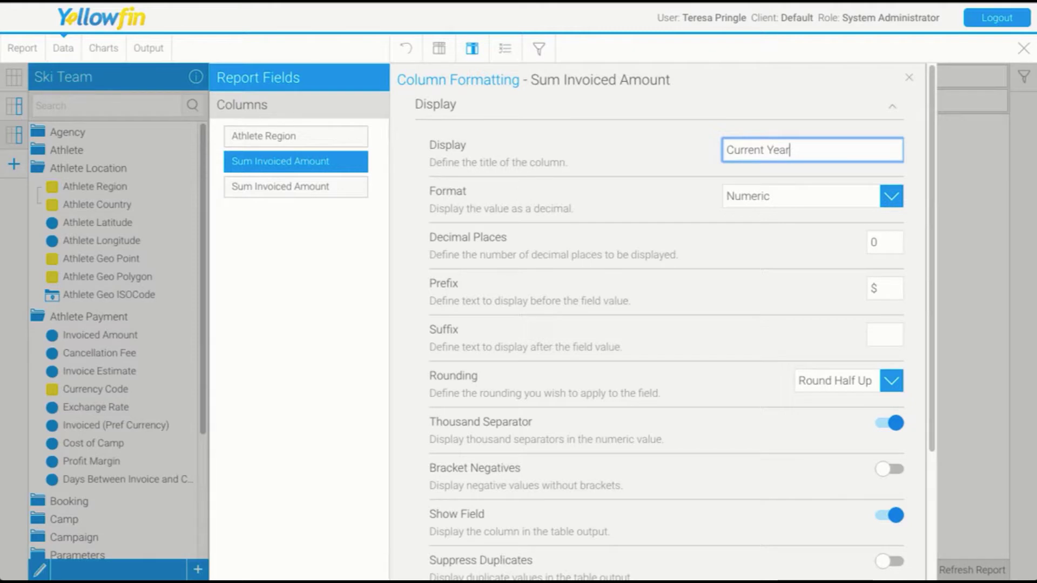
Retitle the second amount column 'Previous Year Sales' and apply the formatting
{"action": "left_click", "coordinate": [335, 187]}
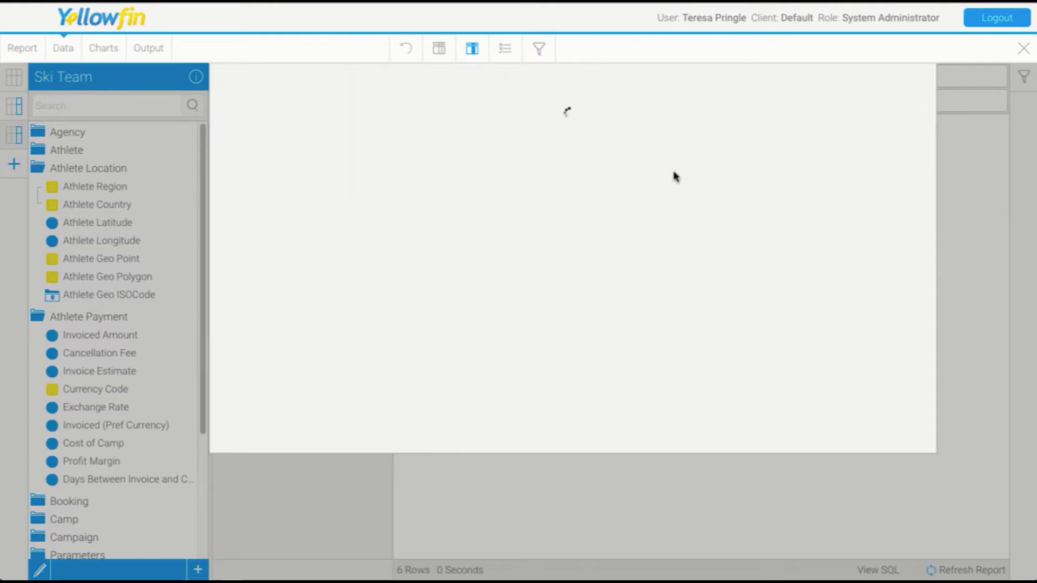
{"action": "triple_click", "coordinate": [754, 151]}
{"action": "type", "text": "Previous Year Sales"}
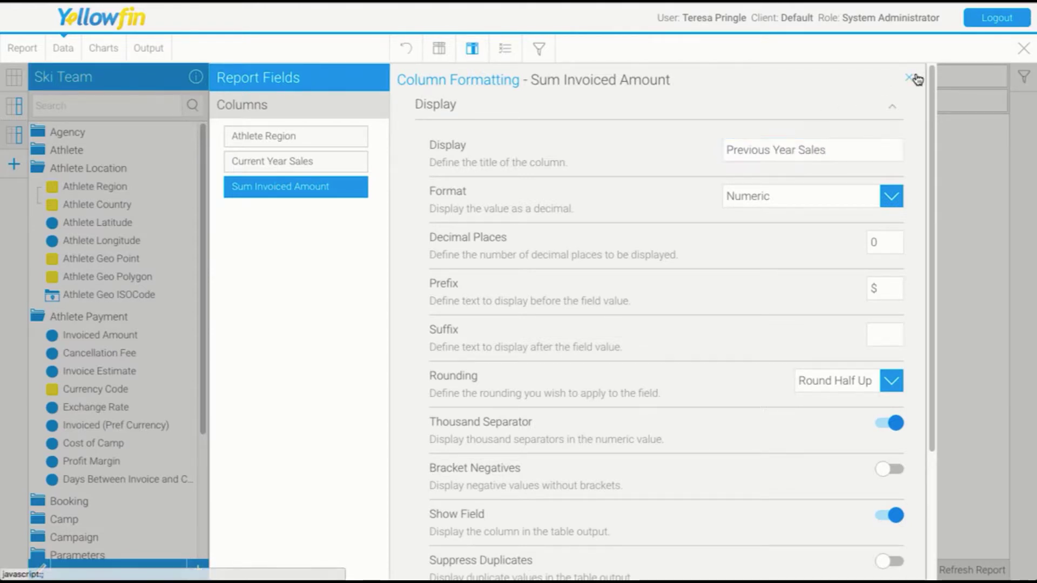
{"action": "left_click", "coordinate": [909, 77]}
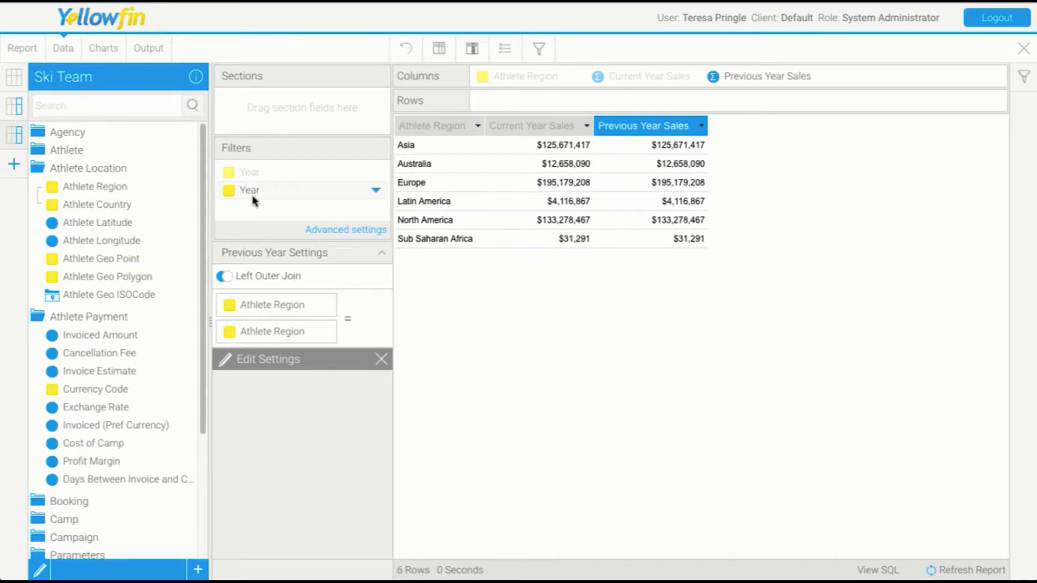
In the advanced filter settings, set the Current Year query's Year filter to This Calendar Year
{"action": "left_click", "coordinate": [331, 231]}
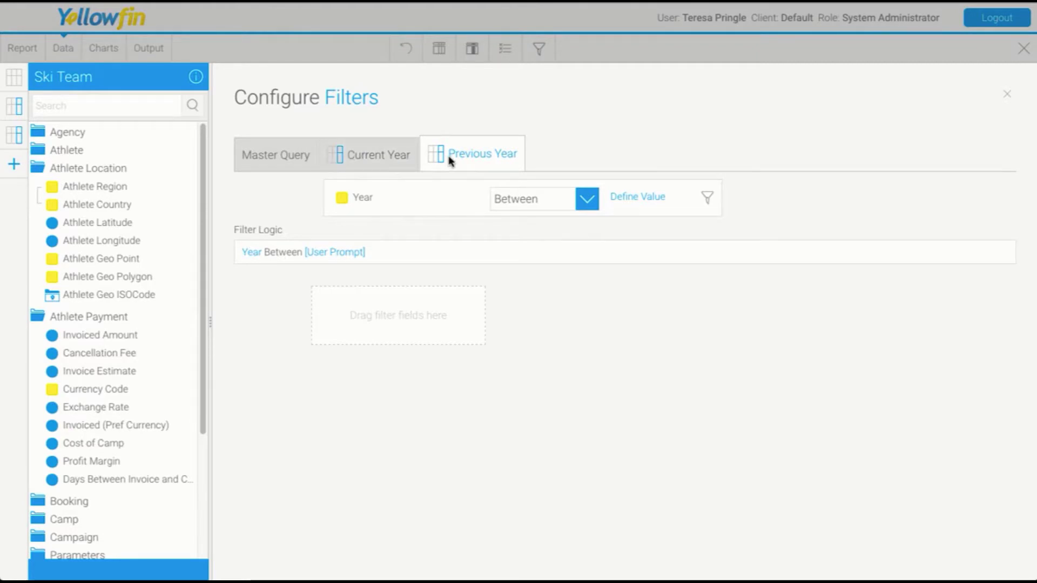
{"action": "left_click", "coordinate": [377, 156]}
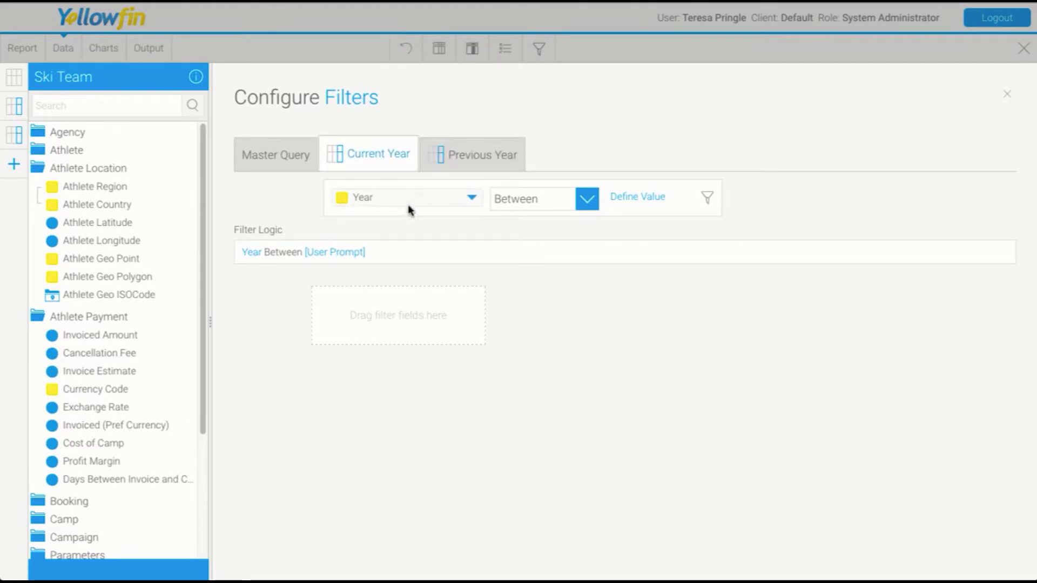
{"action": "mouse_move", "coordinate": [409, 210]}
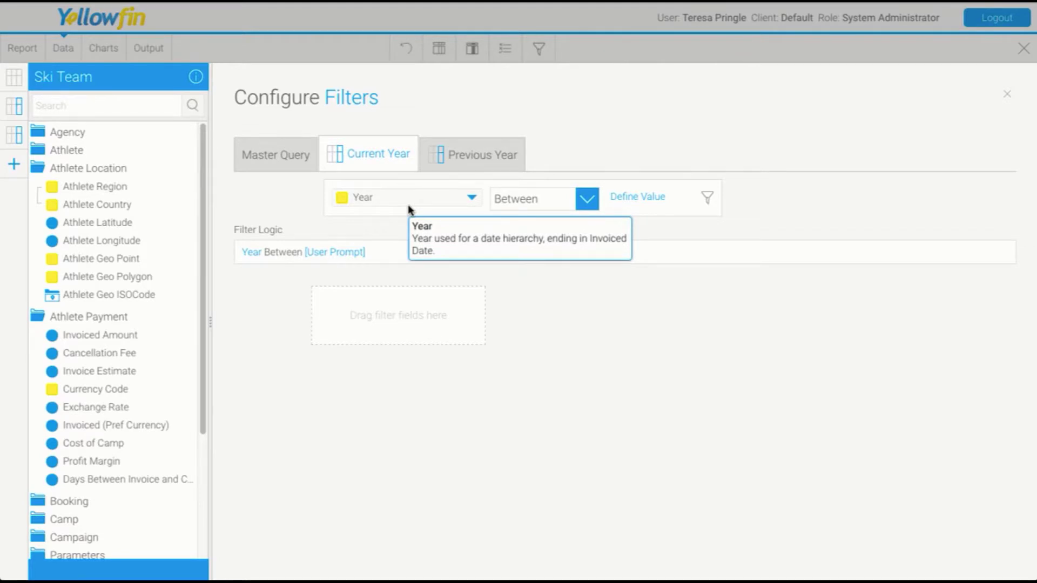
{"action": "left_click", "coordinate": [643, 198]}
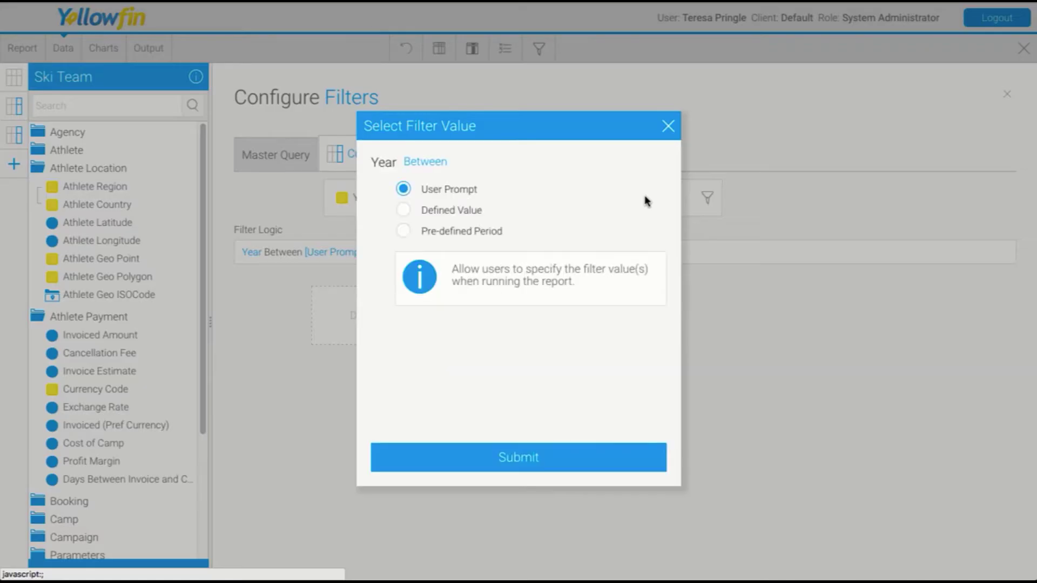
{"action": "left_click", "coordinate": [479, 231]}
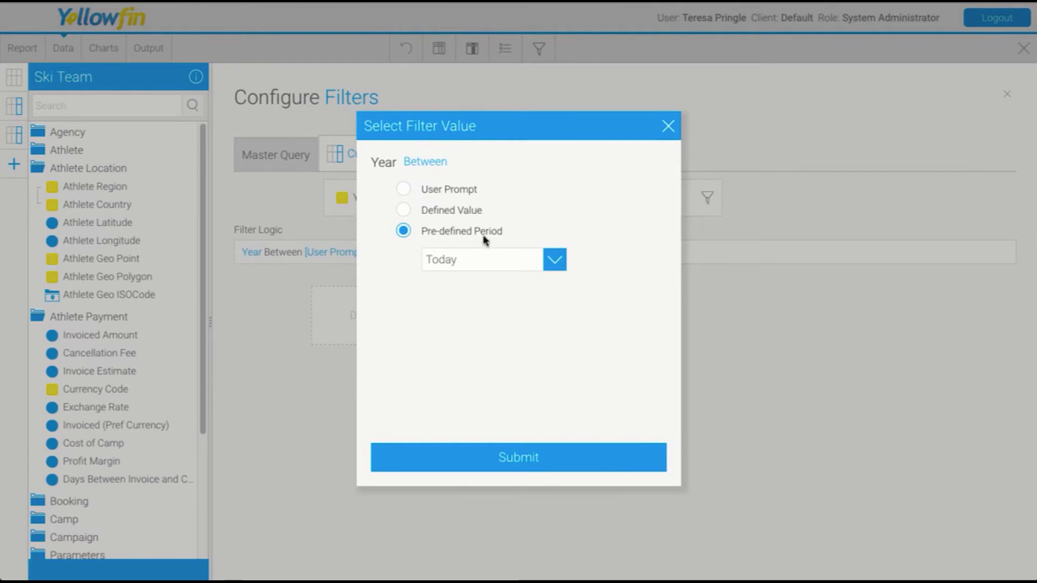
{"action": "left_click", "coordinate": [492, 253]}
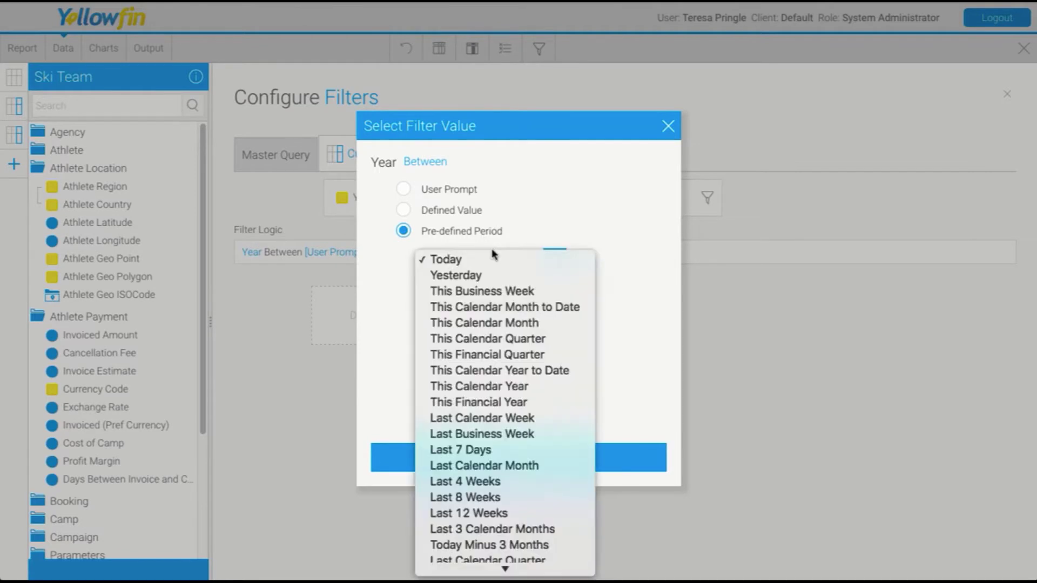
{"action": "left_click", "coordinate": [495, 385]}
{"action": "left_click", "coordinate": [528, 457]}
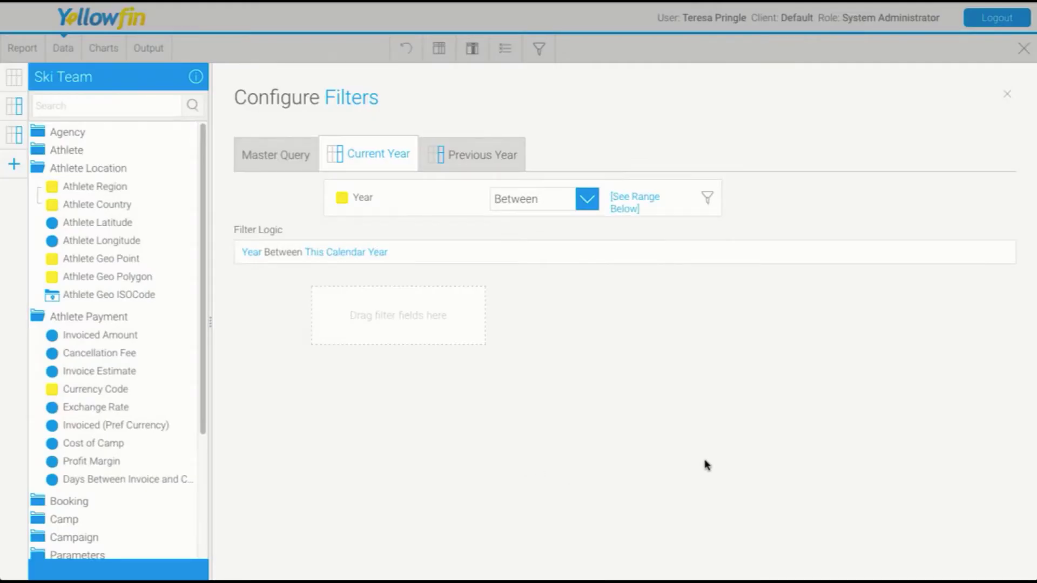
Set the Previous Year query's Year filter to Last Calendar year and close the filter panel
{"action": "left_click", "coordinate": [480, 154]}
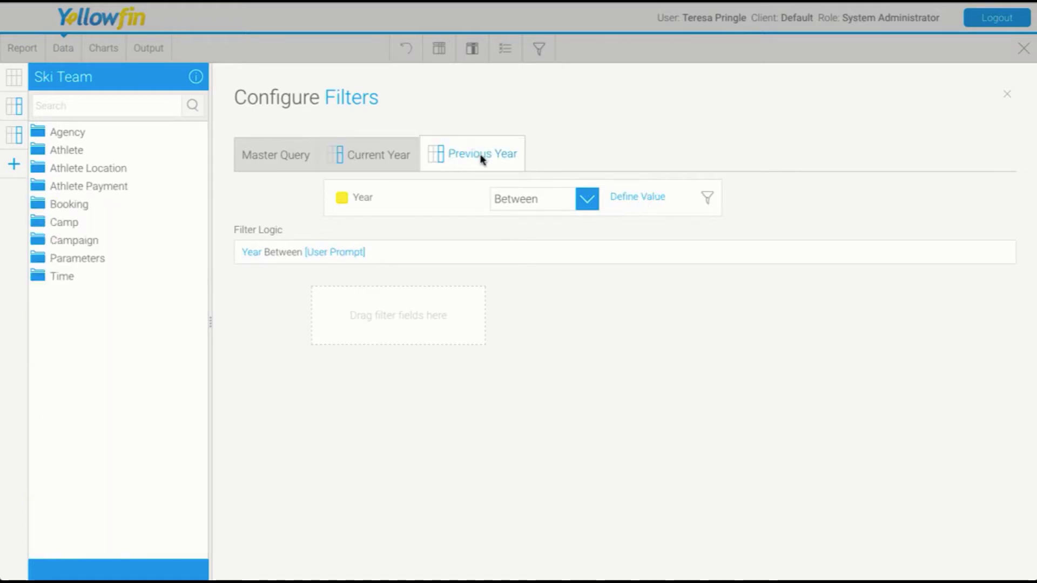
{"action": "left_click", "coordinate": [640, 198]}
{"action": "left_click", "coordinate": [457, 231]}
{"action": "left_click", "coordinate": [474, 268]}
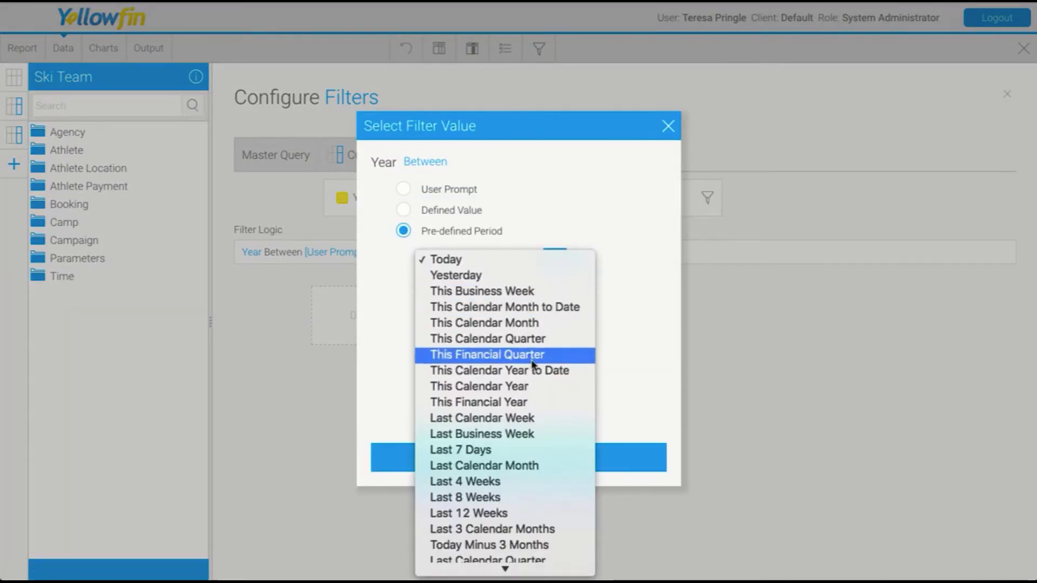
{"action": "scroll", "coordinate": [526, 380], "scroll_direction": "down", "scroll_amount": 3}
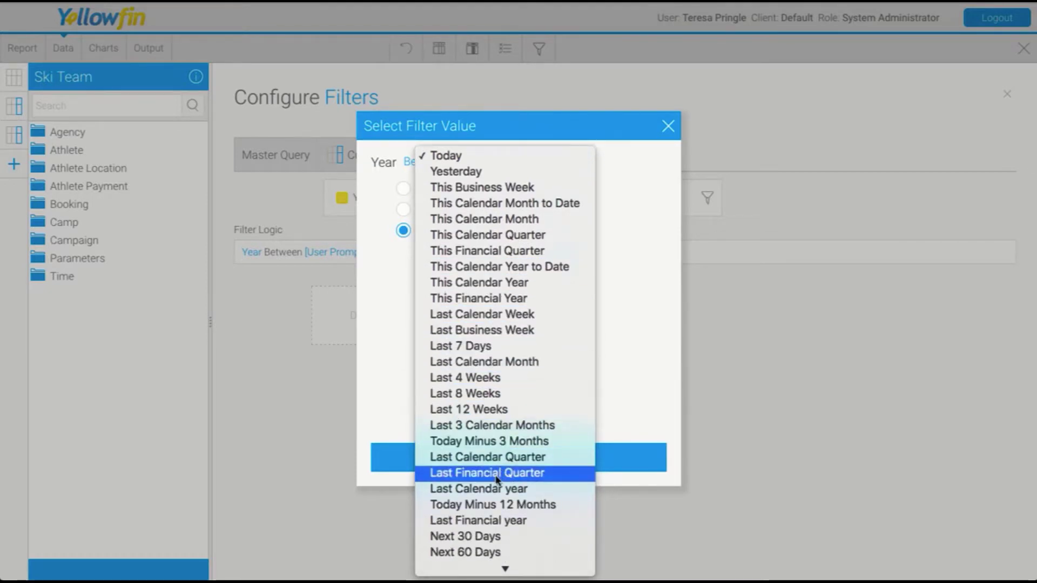
{"action": "left_click", "coordinate": [488, 489]}
{"action": "left_click", "coordinate": [562, 463]}
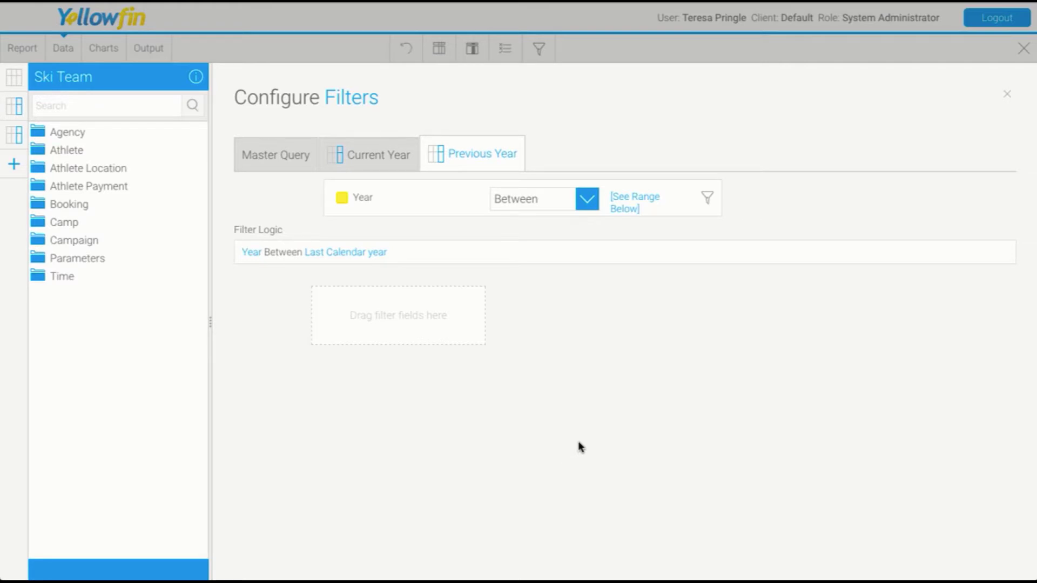
{"action": "left_click", "coordinate": [1006, 96]}
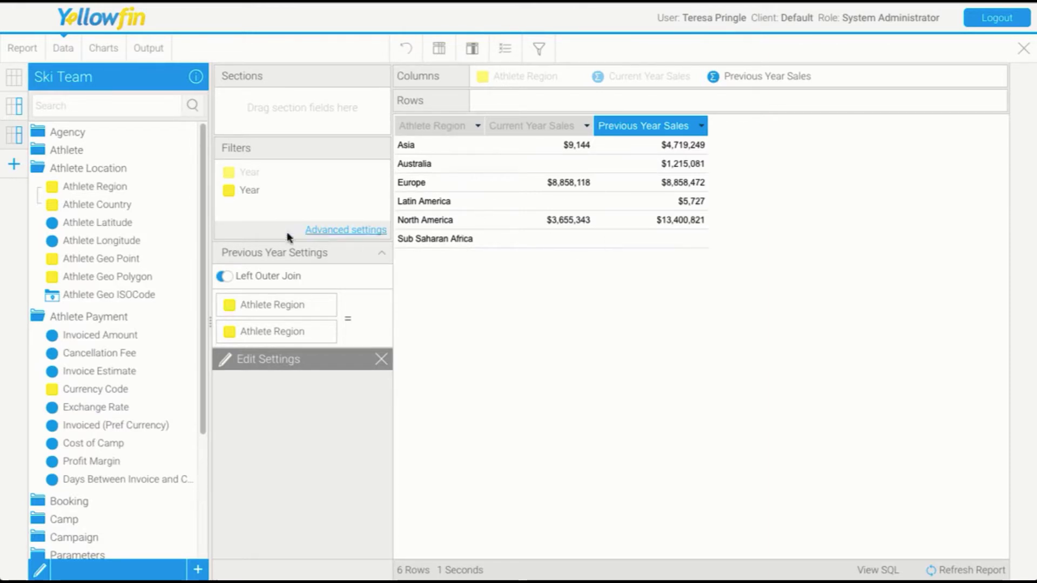
Go back to the master query view and scroll down through the side-by-side regional sales
{"action": "left_click", "coordinate": [13, 84]}
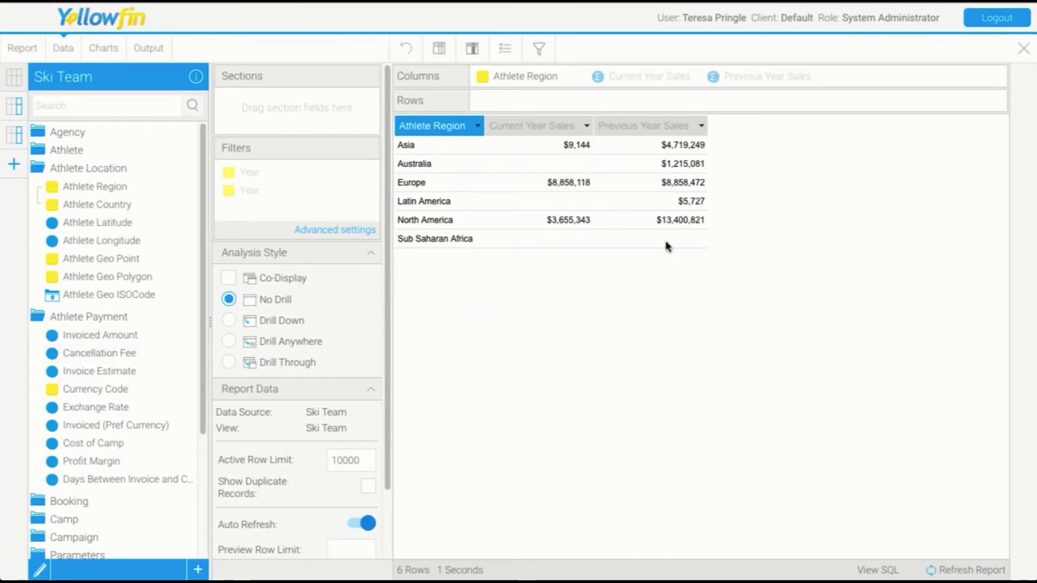
{"action": "scroll", "coordinate": [108, 416], "scroll_direction": "down", "scroll_amount": 3}
Add two Time > Year filters to the main report and set the first to This Calendar Year
{"action": "left_click_drag", "start_coordinate": [63, 427], "coordinate": [253, 208]}
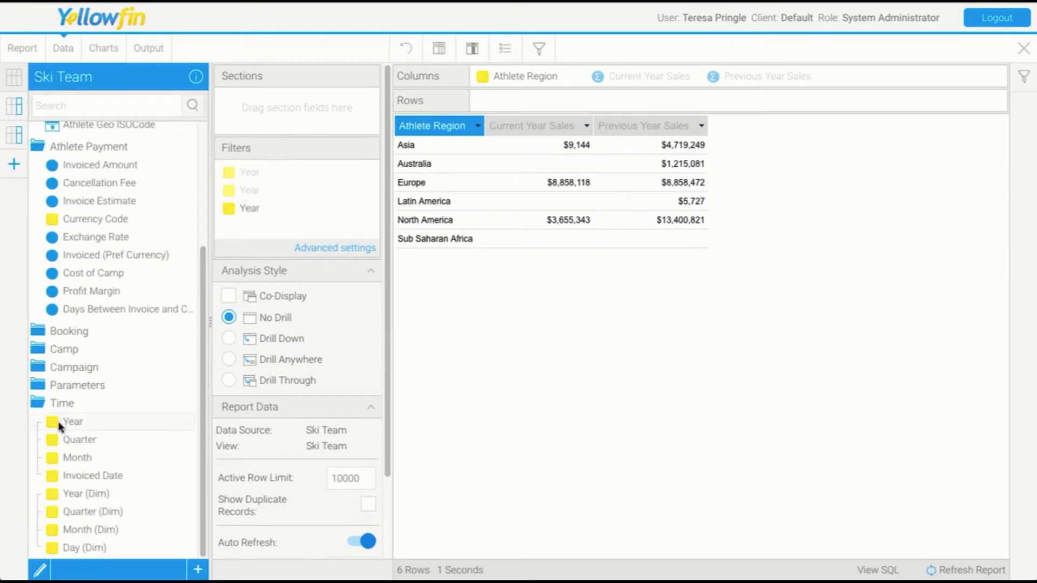
{"action": "left_click_drag", "start_coordinate": [57, 427], "coordinate": [298, 231]}
{"action": "left_click", "coordinate": [322, 266]}
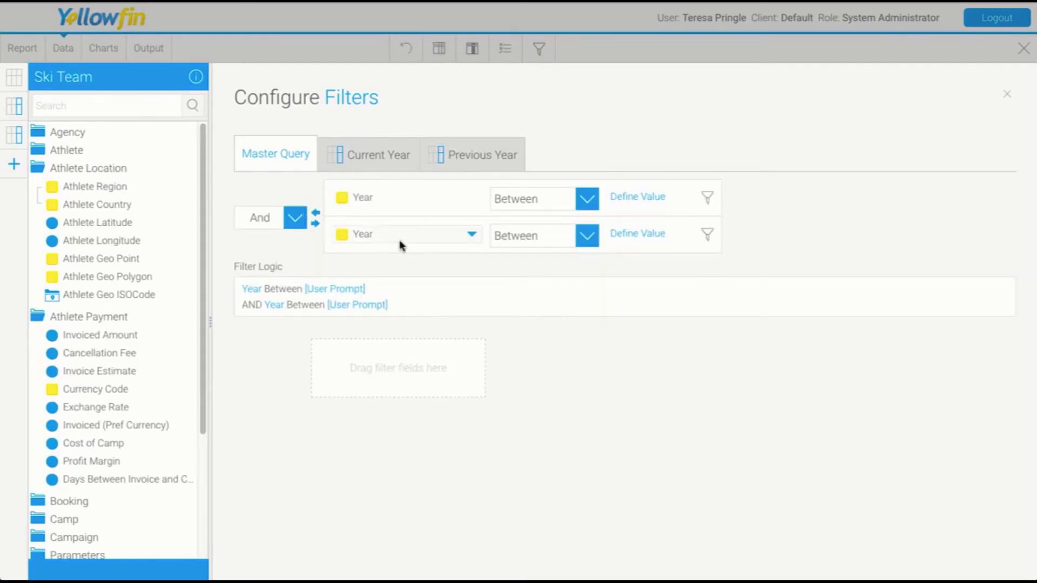
{"action": "left_click", "coordinate": [636, 198]}
{"action": "left_click", "coordinate": [469, 232]}
{"action": "left_click", "coordinate": [496, 256]}
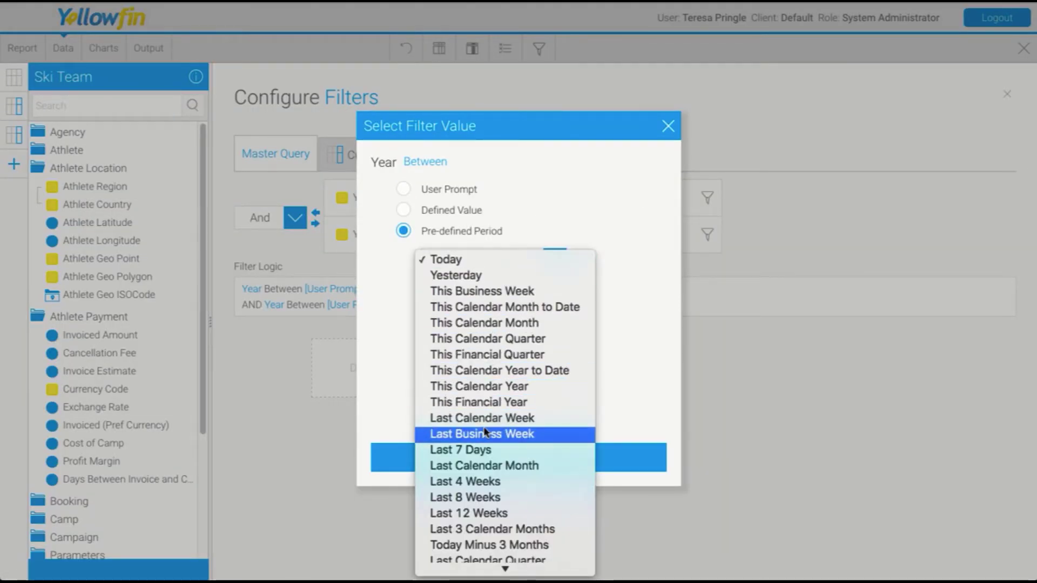
{"action": "left_click", "coordinate": [479, 385]}
{"action": "left_click", "coordinate": [513, 455]}
Set the second Year filter to Last Calendar year and combine the two filters with Or
{"action": "left_click", "coordinate": [620, 233]}
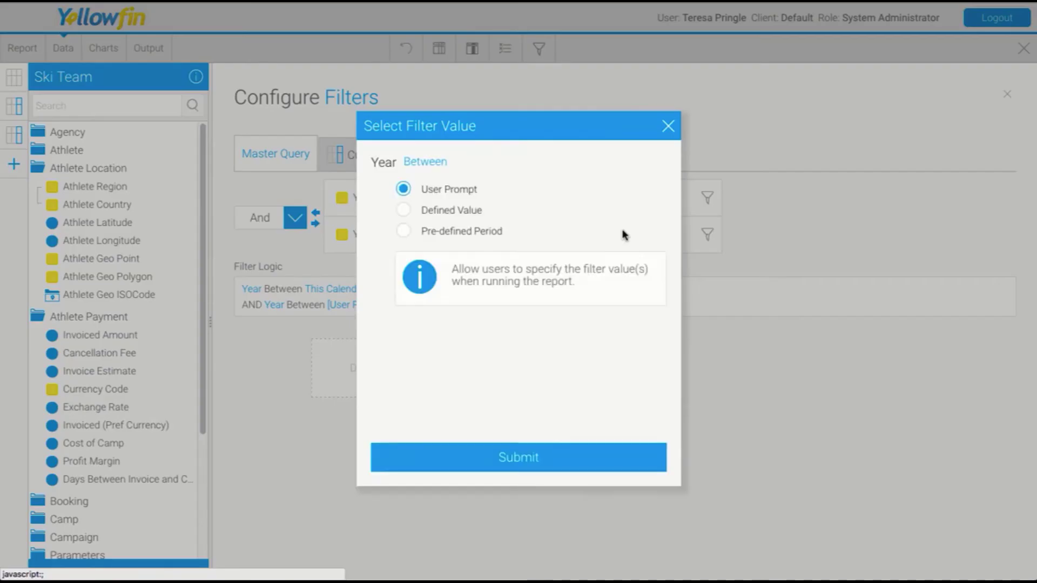
{"action": "left_click", "coordinate": [475, 231]}
{"action": "left_click", "coordinate": [483, 259]}
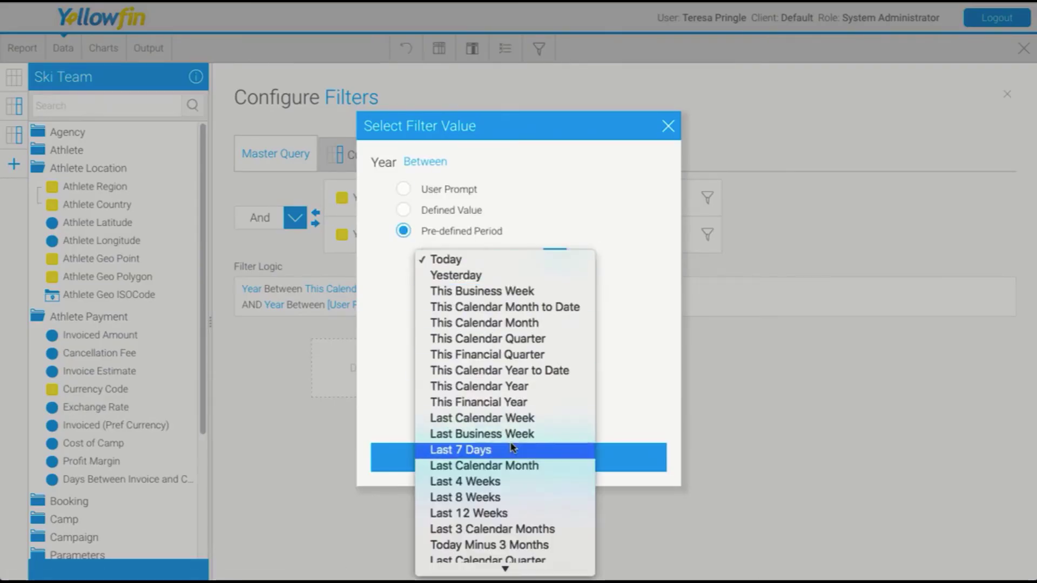
{"action": "scroll", "coordinate": [502, 389], "scroll_direction": "down", "scroll_amount": 3}
{"action": "left_click", "coordinate": [517, 489]}
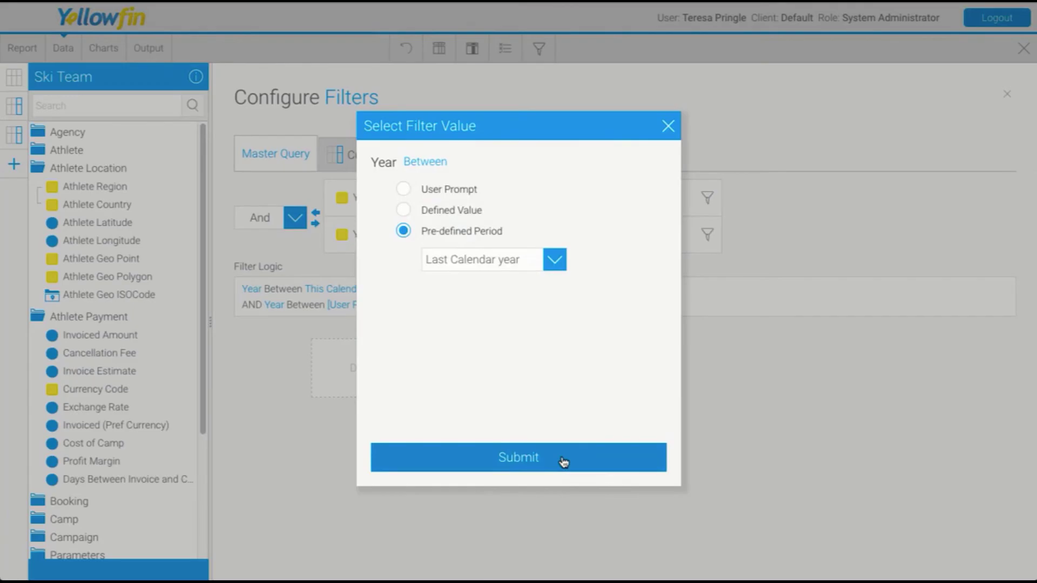
{"action": "left_click", "coordinate": [562, 459]}
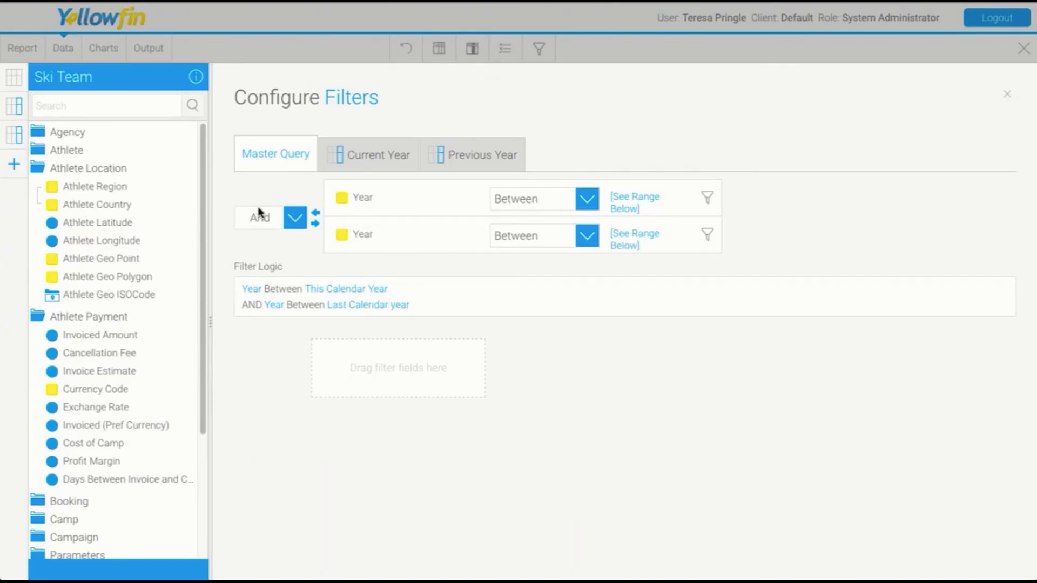
{"action": "left_click", "coordinate": [295, 218]}
{"action": "left_click", "coordinate": [253, 232]}
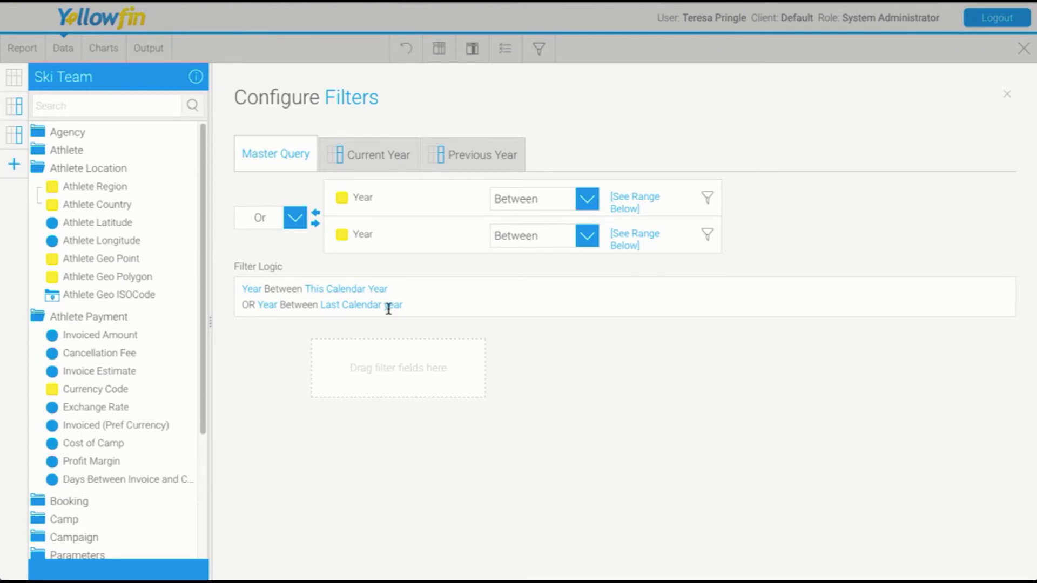
Close Configure Filters so the report refreshes to five regions, then start a calculated field
{"action": "left_click", "coordinate": [1006, 95]}
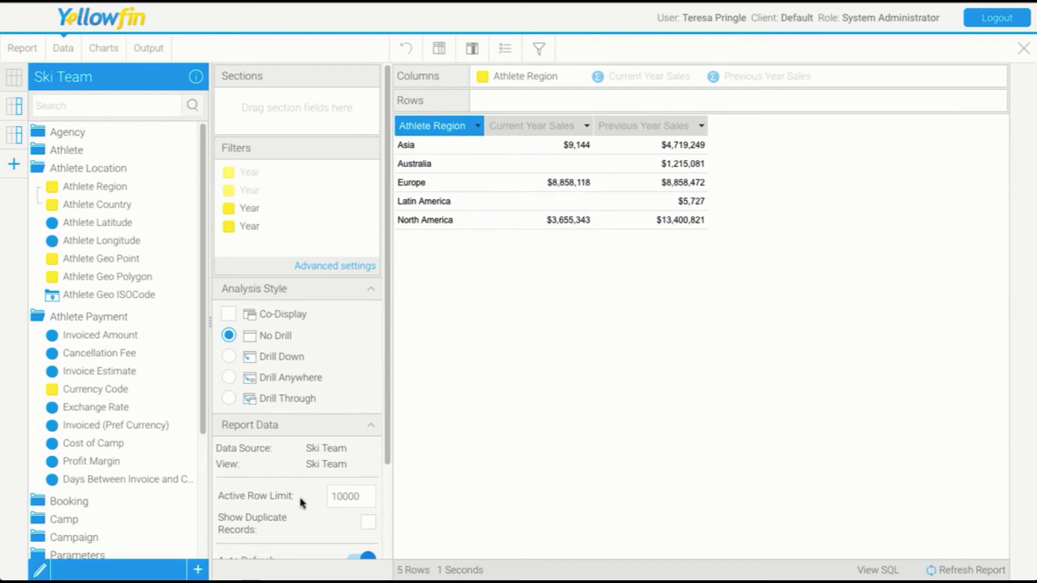
{"action": "left_click", "coordinate": [198, 571]}
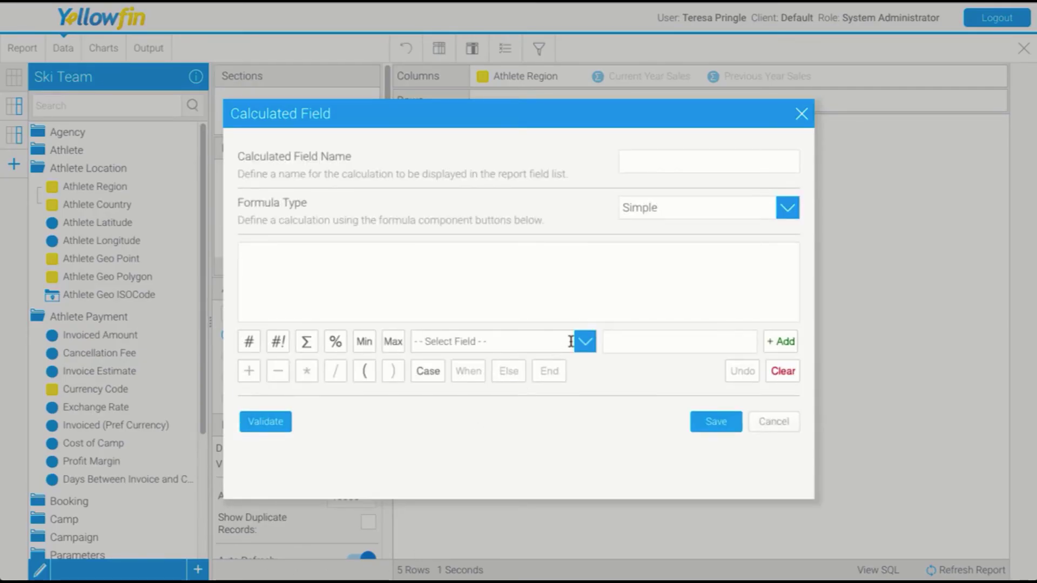
Build the formula Previous Year Sales minus Current Year Sales, name it 'Variance', and save it
{"action": "left_click", "coordinate": [428, 341]}
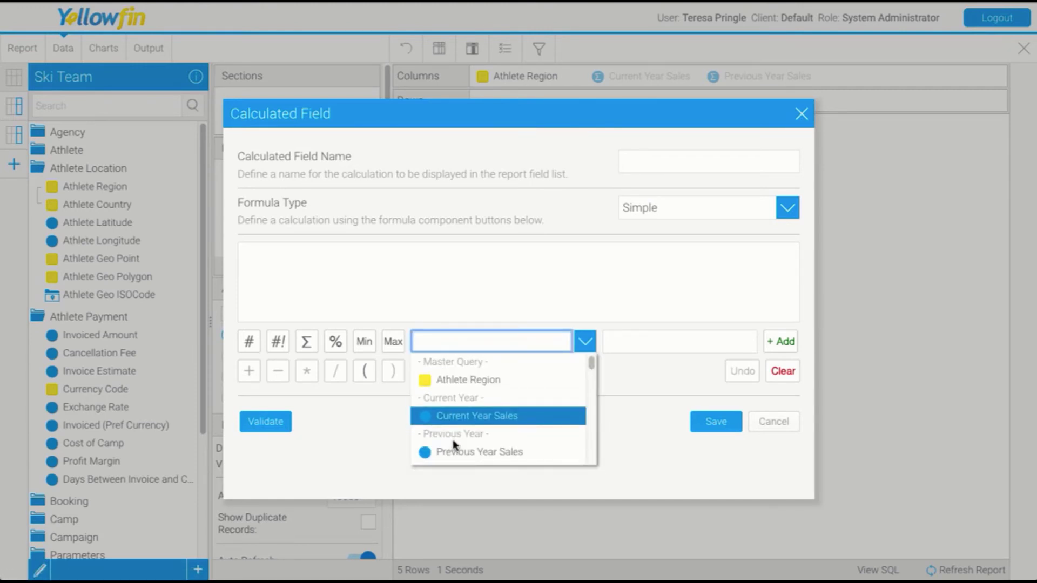
{"action": "left_click", "coordinate": [448, 451]}
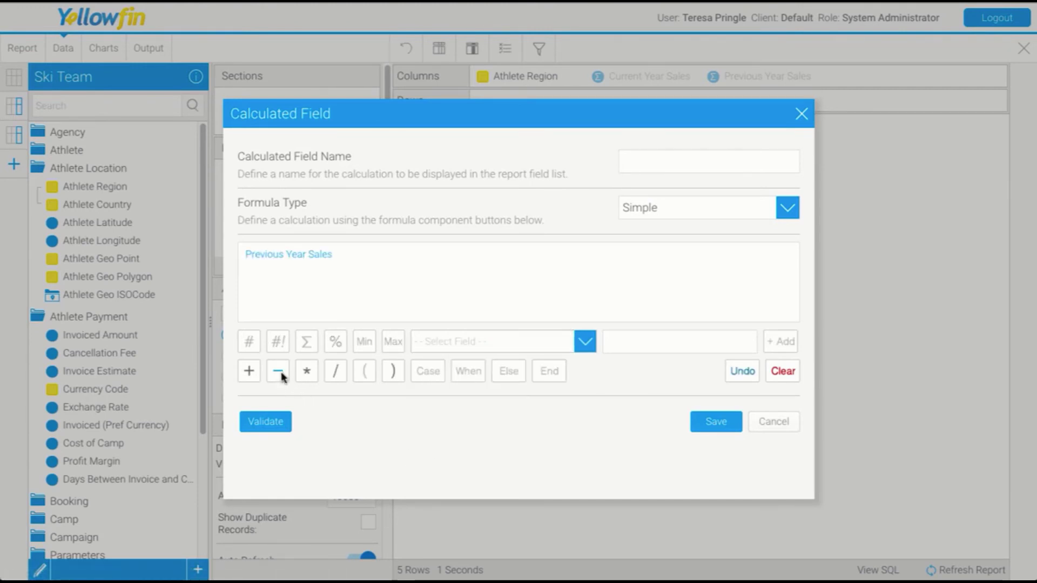
{"action": "left_click", "coordinate": [280, 375]}
{"action": "left_click", "coordinate": [454, 341]}
{"action": "left_click", "coordinate": [453, 435]}
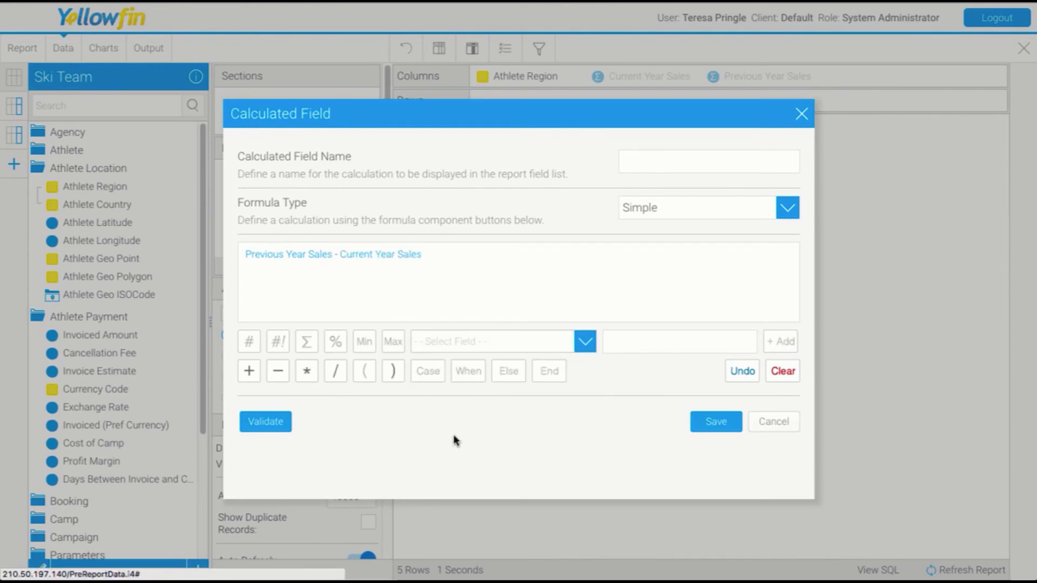
{"action": "left_click", "coordinate": [690, 163]}
{"action": "type", "text": "V"}
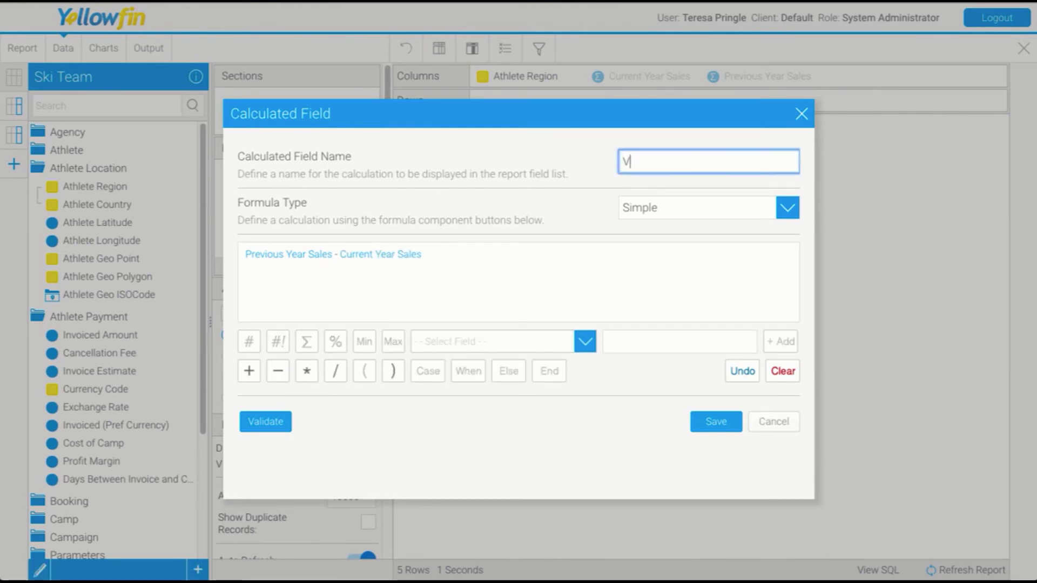
{"action": "type", "text": "ariance"}
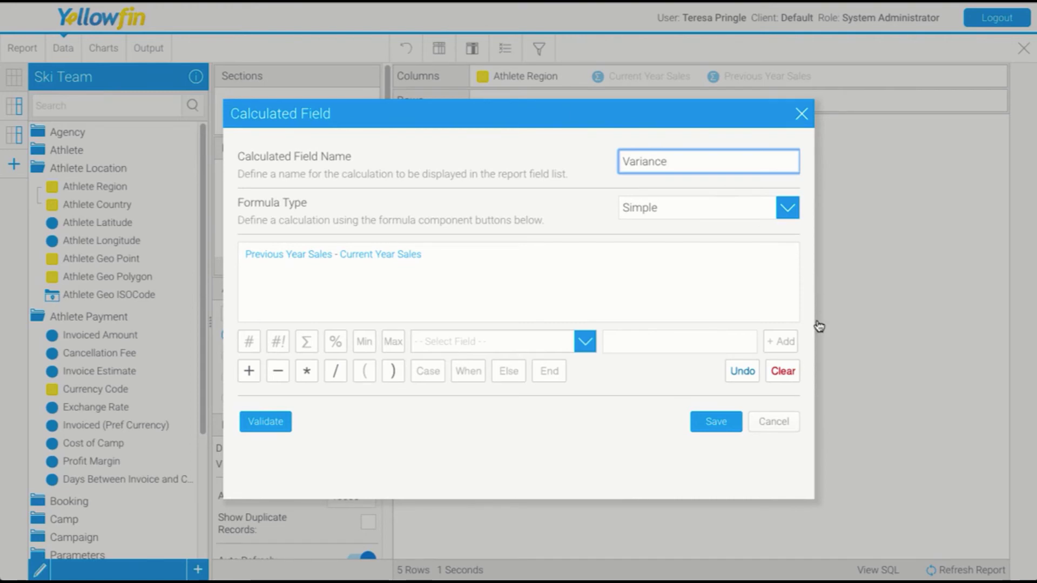
{"action": "left_click", "coordinate": [725, 423]}
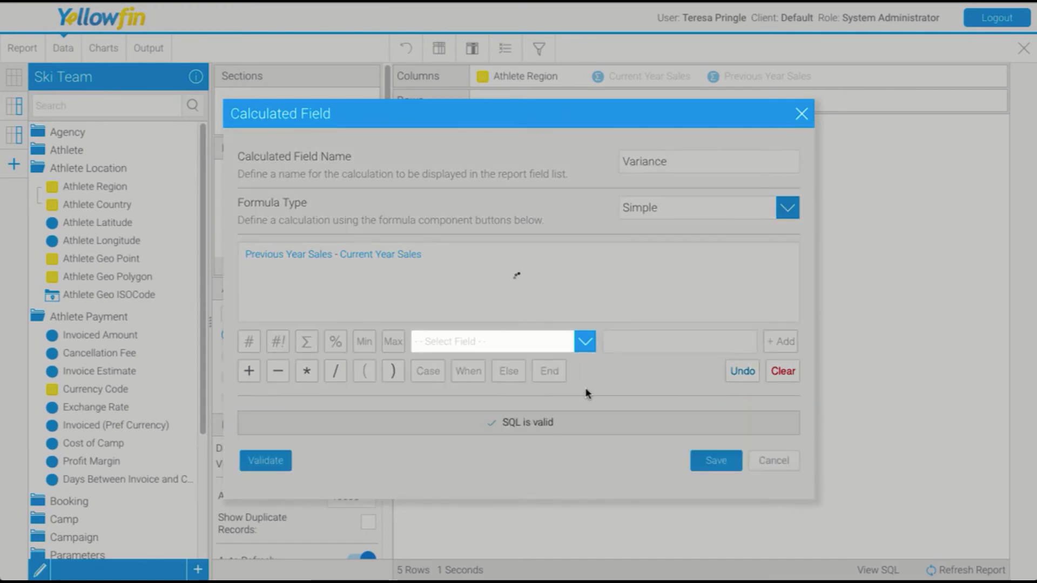
{"action": "scroll", "coordinate": [118, 485], "scroll_direction": "down", "scroll_amount": 4}
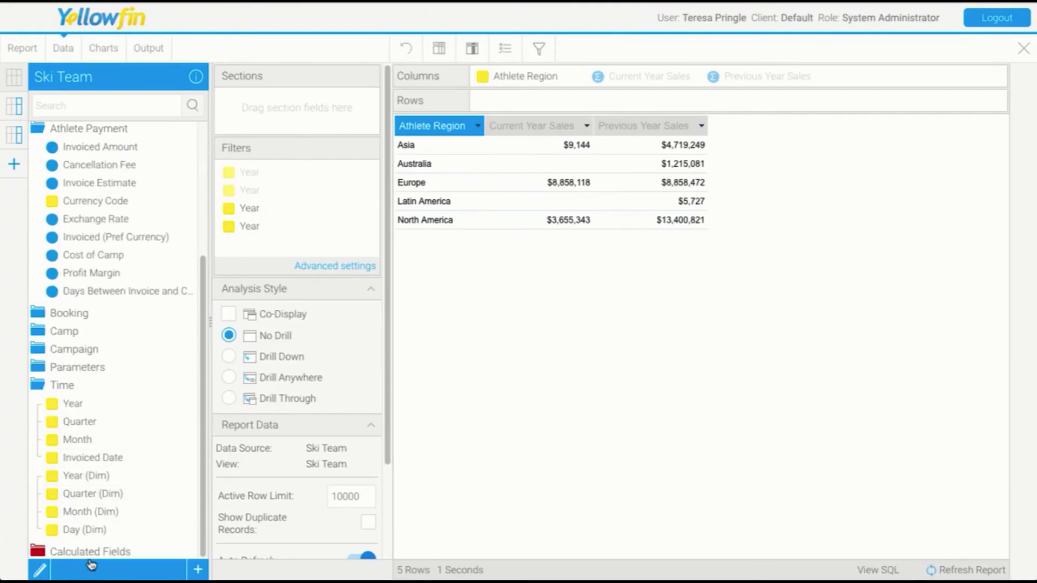
{"action": "scroll", "coordinate": [97, 556], "scroll_direction": "down", "scroll_amount": 1}
Drop Variance into the table after Previous Year Sales and set its aggregation to Sum
{"action": "mouse_move", "coordinate": [100, 547]}
{"action": "left_mouse_down"}
{"action": "mouse_move", "coordinate": [741, 233]}
{"action": "mouse_move", "coordinate": [800, 183]}
{"action": "left_mouse_up"}
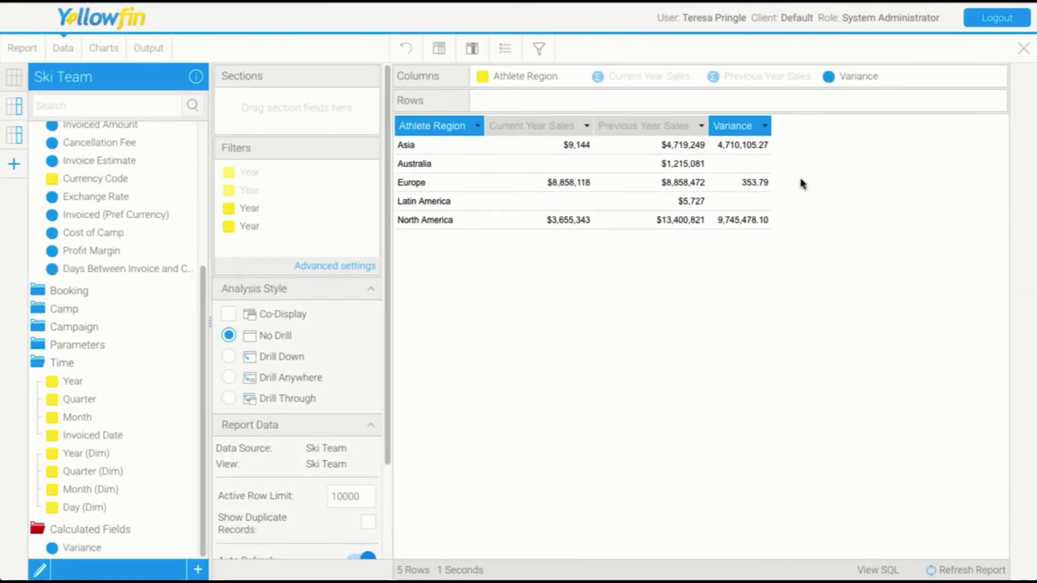
{"action": "left_click", "coordinate": [765, 129]}
{"action": "mouse_move", "coordinate": [773, 166]}
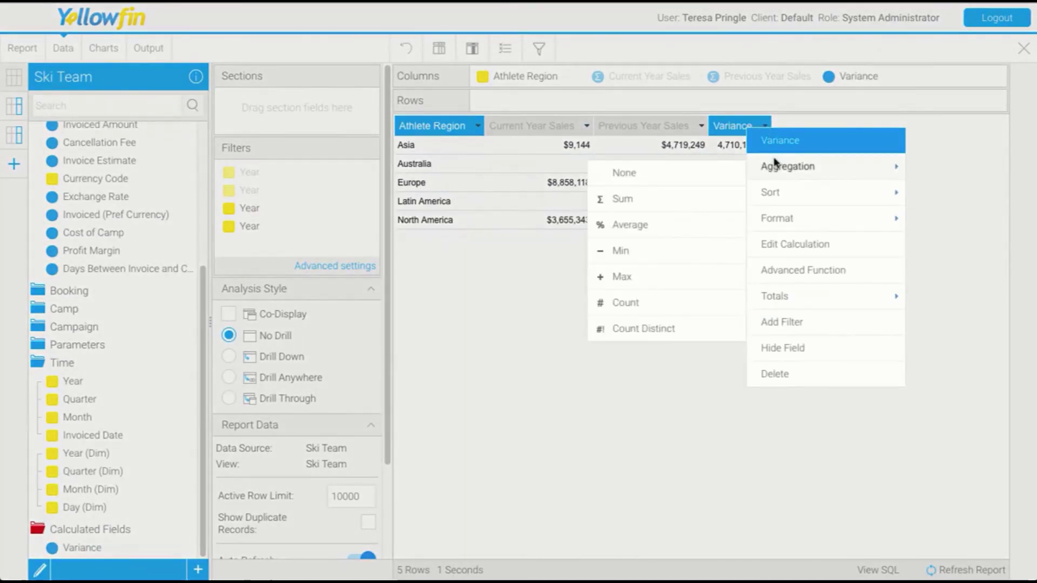
{"action": "left_click", "coordinate": [712, 200]}
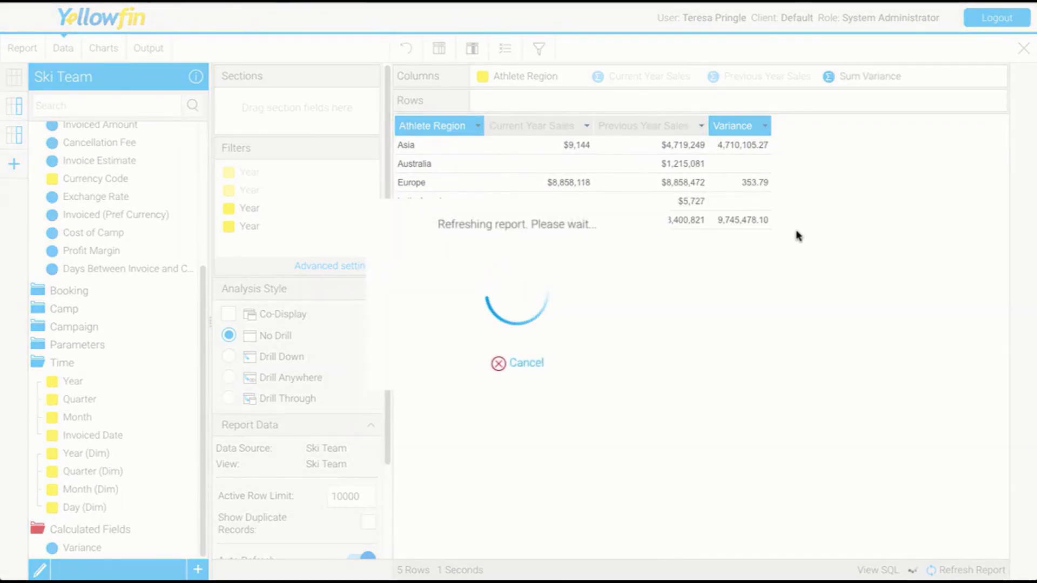